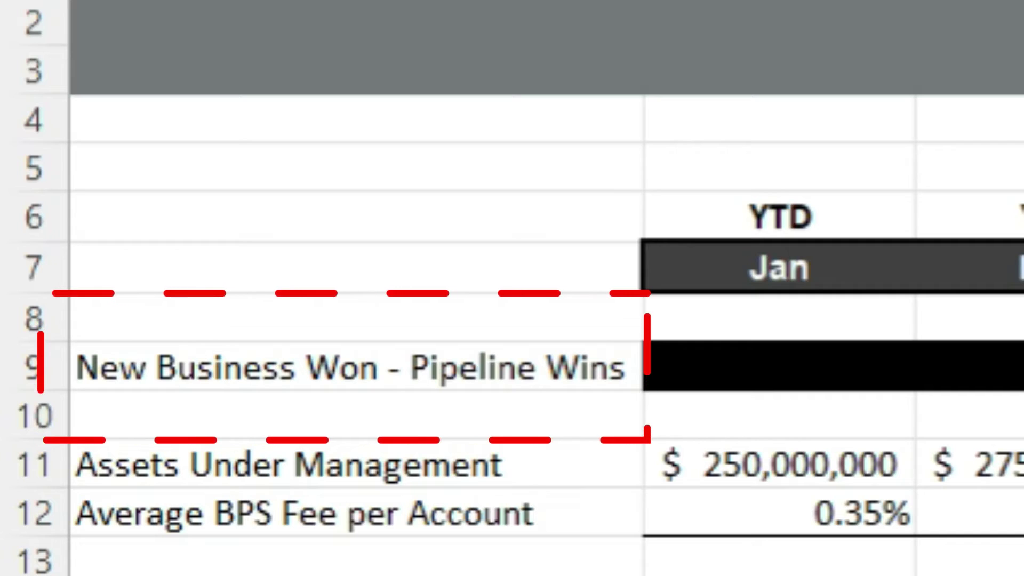
# Inspect the formula behind September's projected total revenue
pyautogui.doubleClick(180, 330)
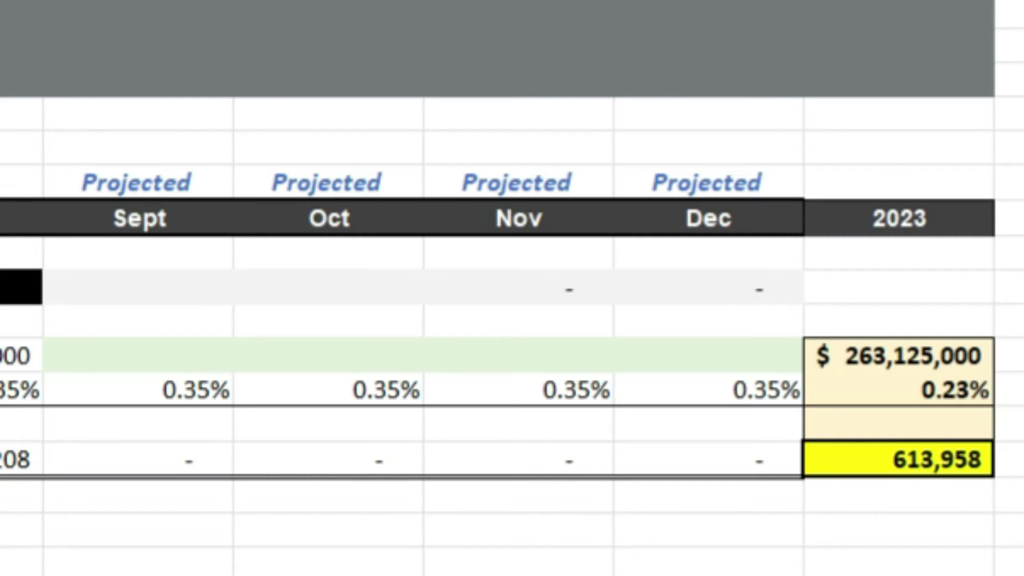
pyautogui.click(229, 465)
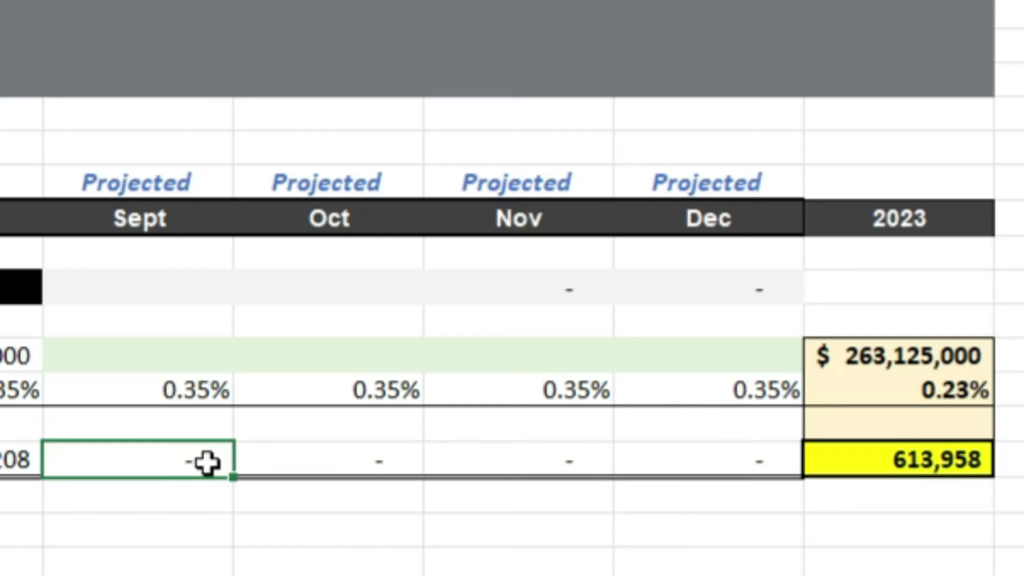
pyautogui.doubleClick(207, 462)
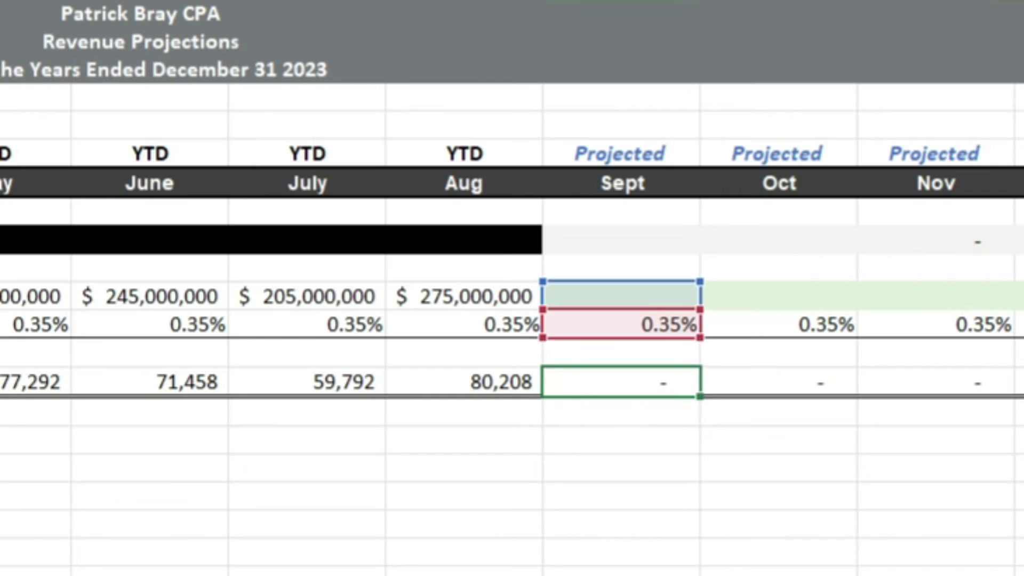
pyautogui.press('Return')
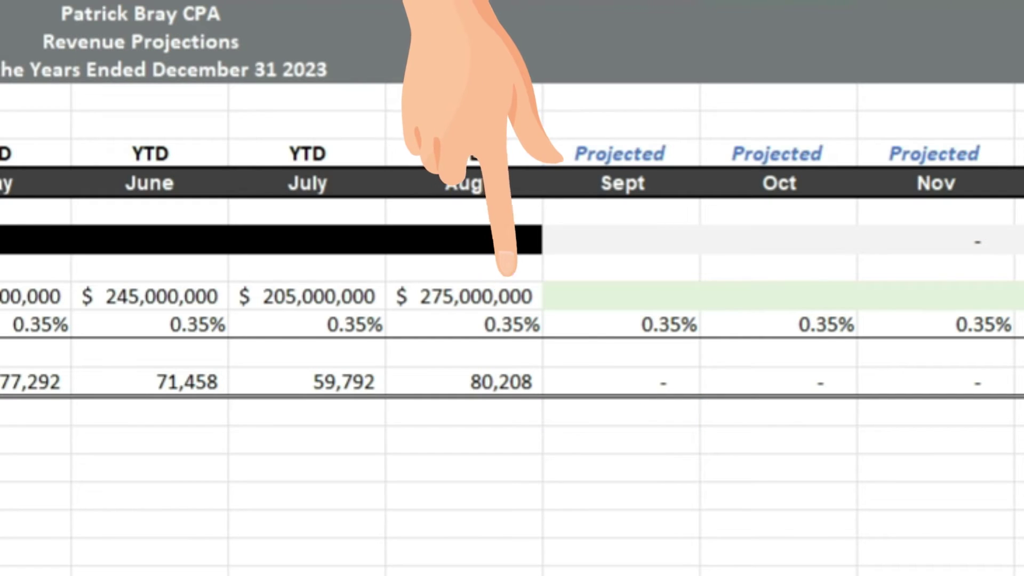
# Enter pipeline wins of 25,000,000 for September and 15,000,000 for October in the New Business Won row
pyautogui.click(631, 306)
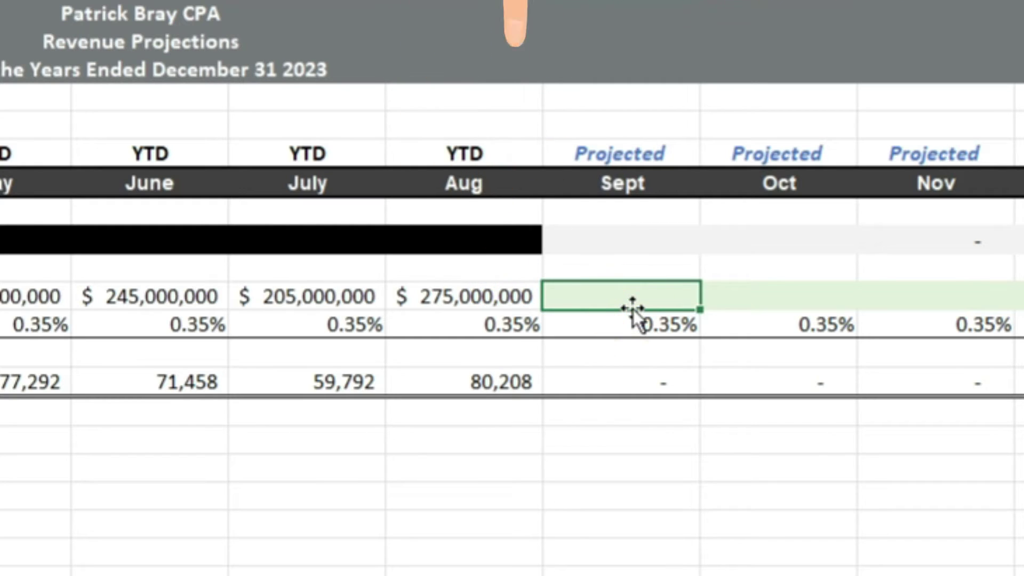
pyautogui.click(617, 232)
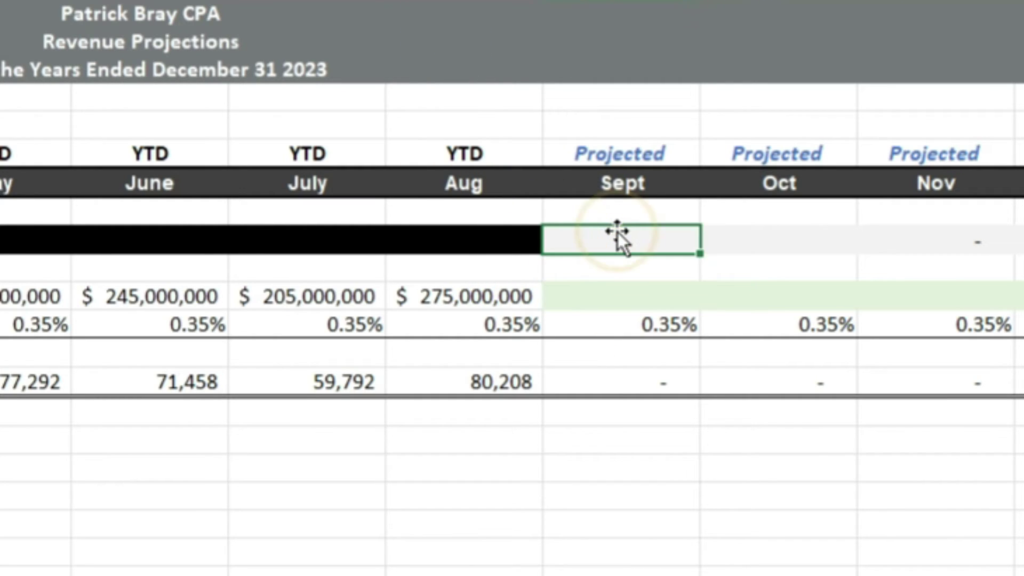
pyautogui.press('F2')
pyautogui.write('25')
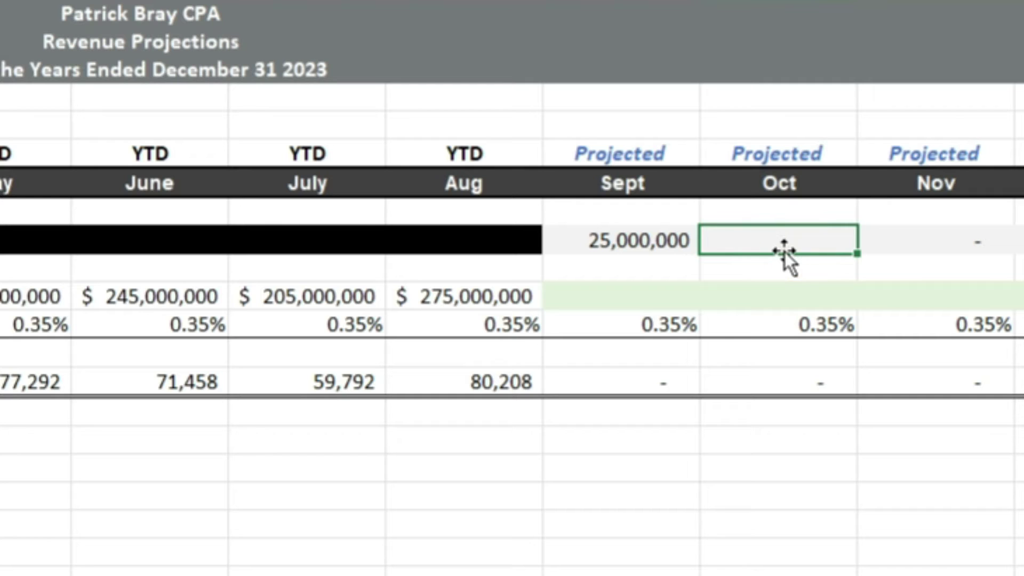
pyautogui.write('15000000')
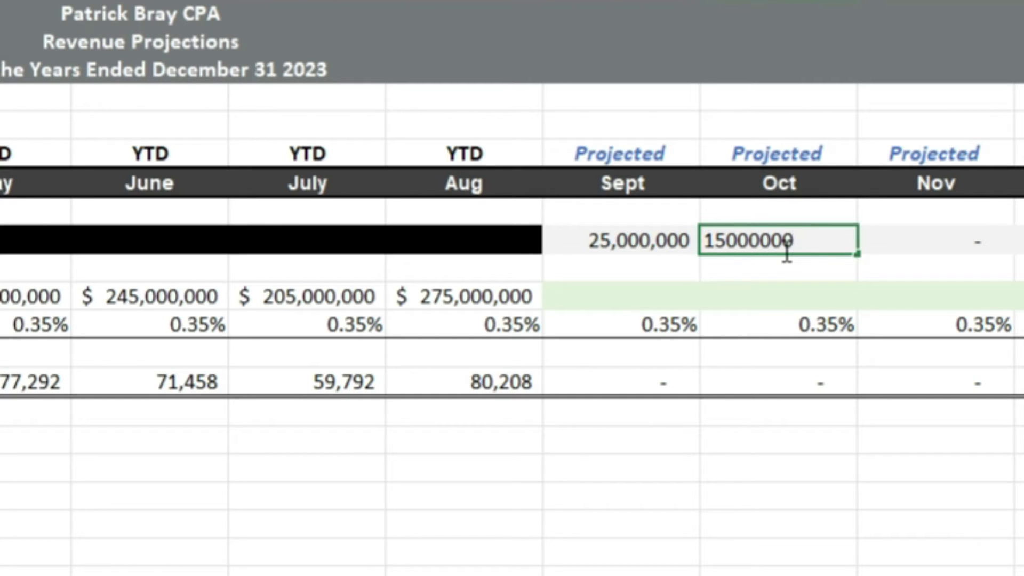
pyautogui.press('Return')
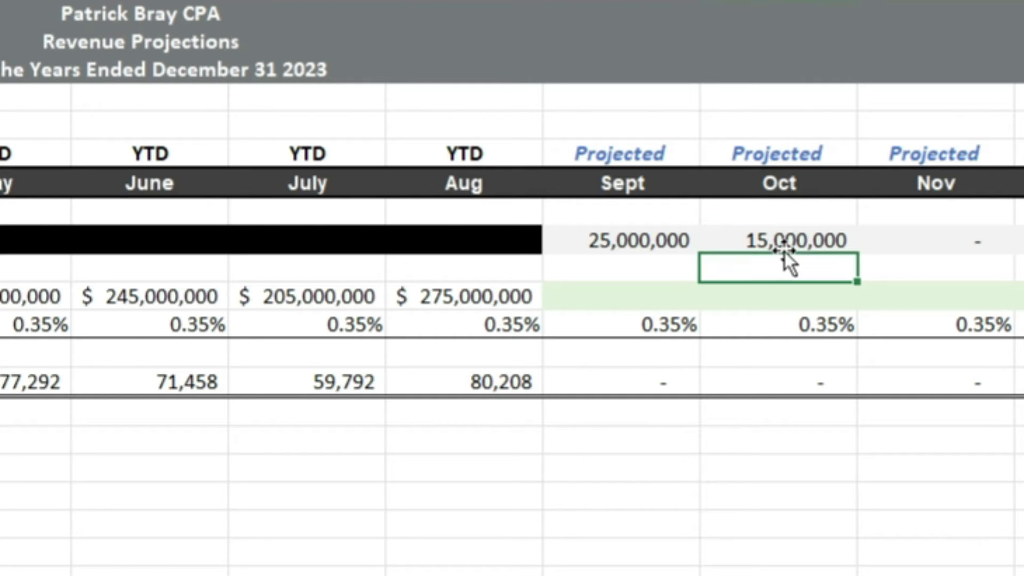
# Calculate September's Assets Under Management in J11 as August's assets plus September's new business, +I11+J9
pyautogui.click(332, 535)
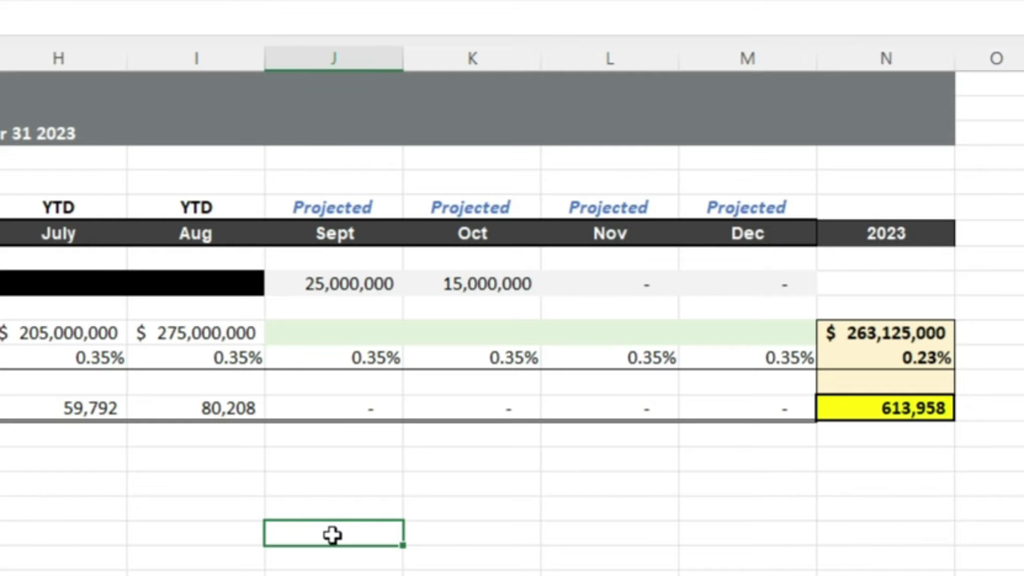
pyautogui.click(335, 333)
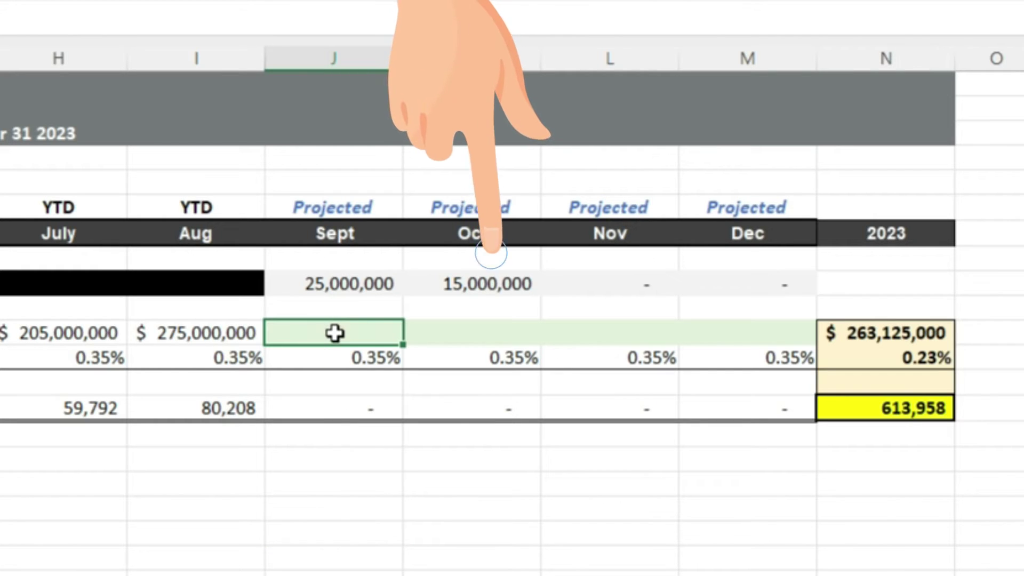
pyautogui.write('+')
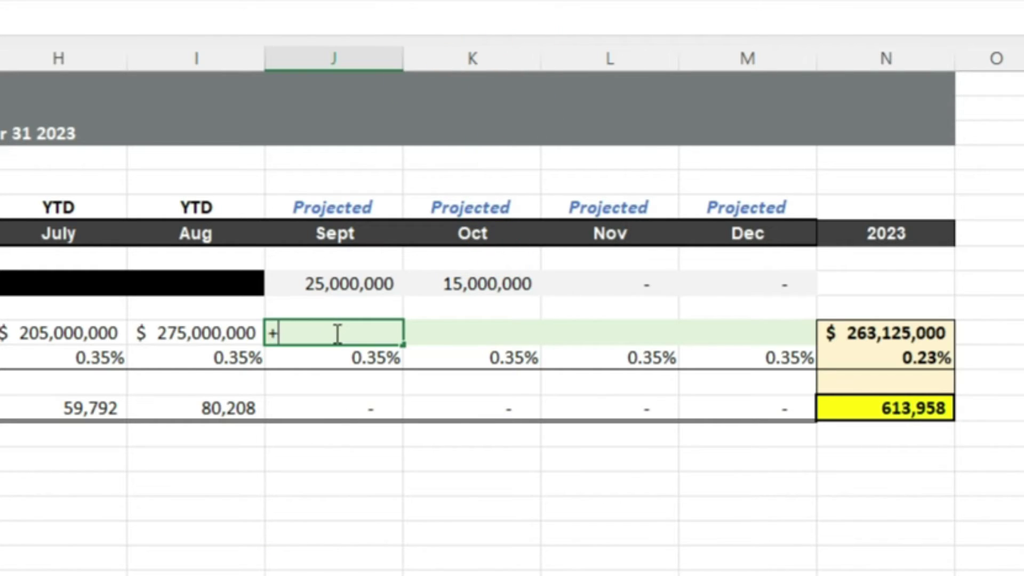
pyautogui.click(182, 329)
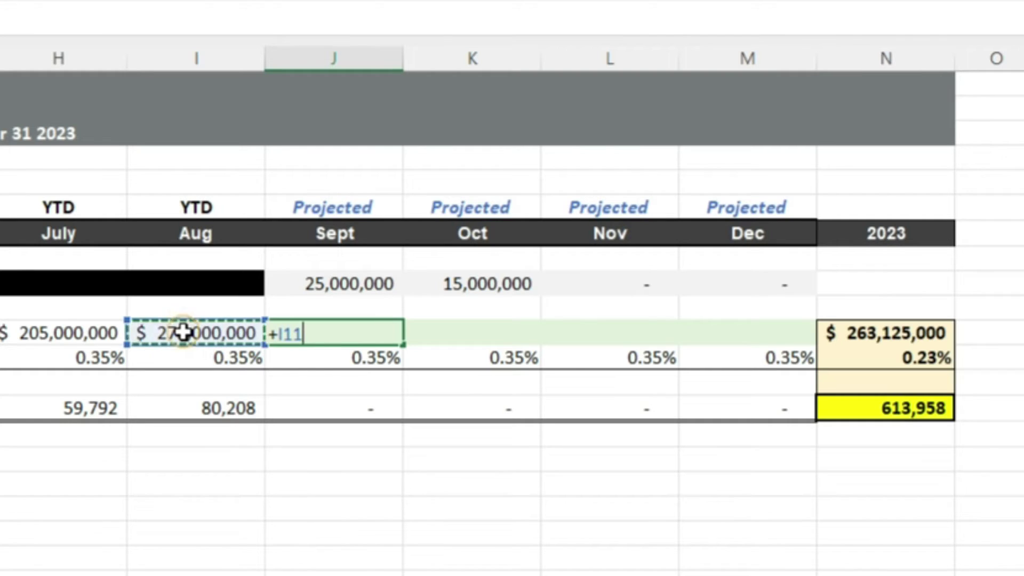
pyautogui.write('+')
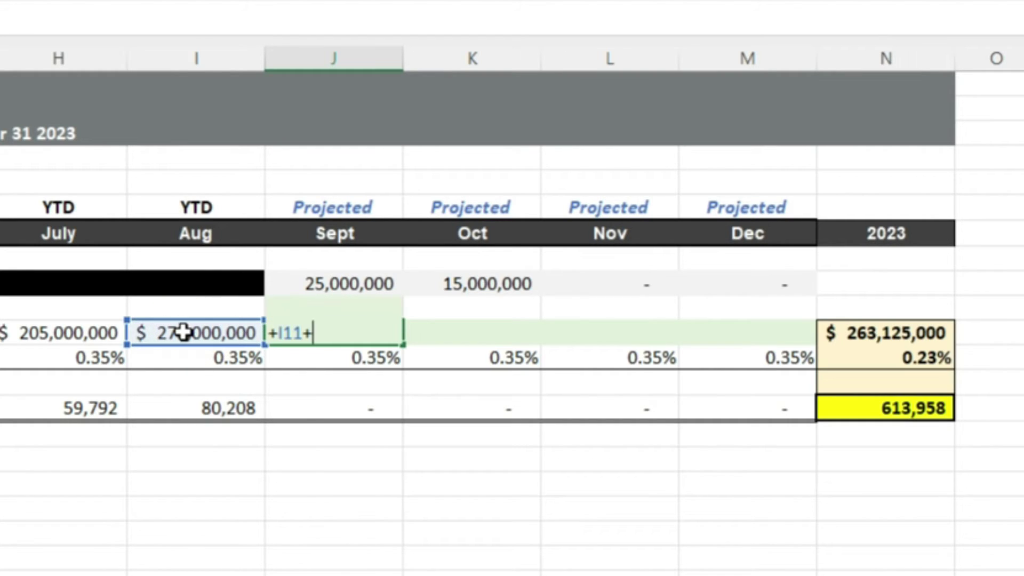
pyautogui.click(324, 277)
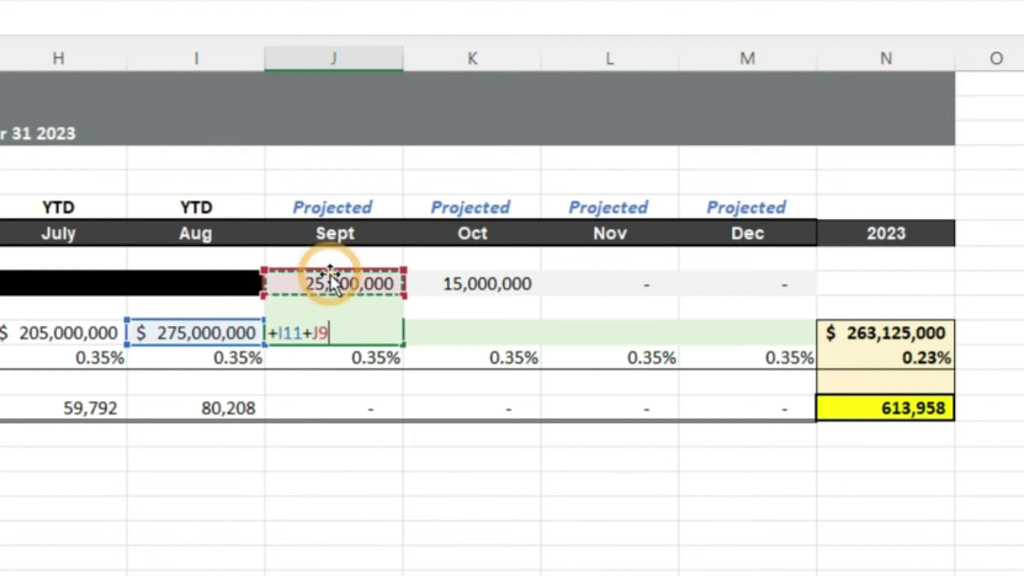
pyautogui.press('Return')
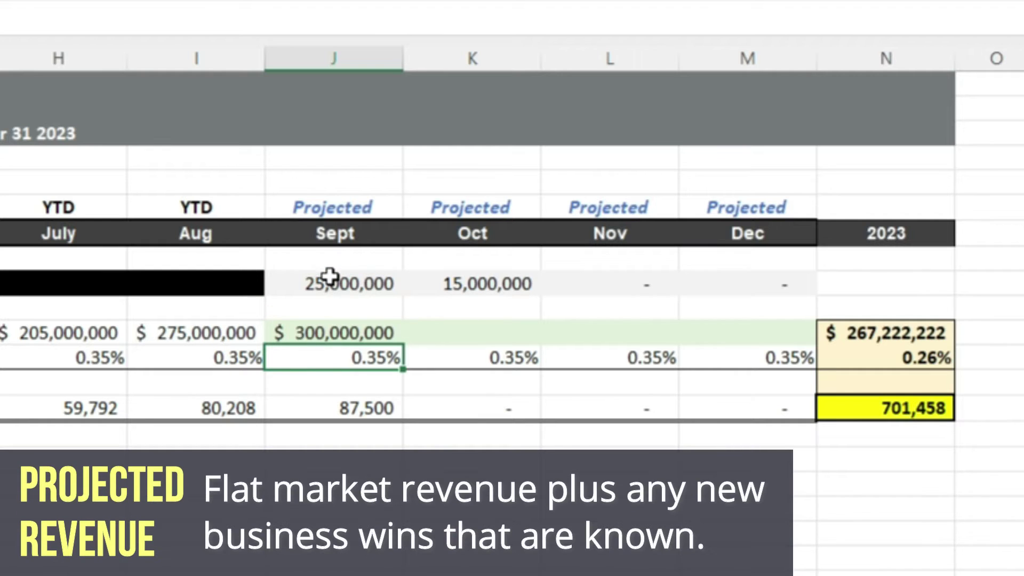
# Calculate October's Assets Under Management in K11 as September's assets plus October's new business, +J11+K9
pyautogui.click(476, 333)
pyautogui.doubleClick(477, 334)
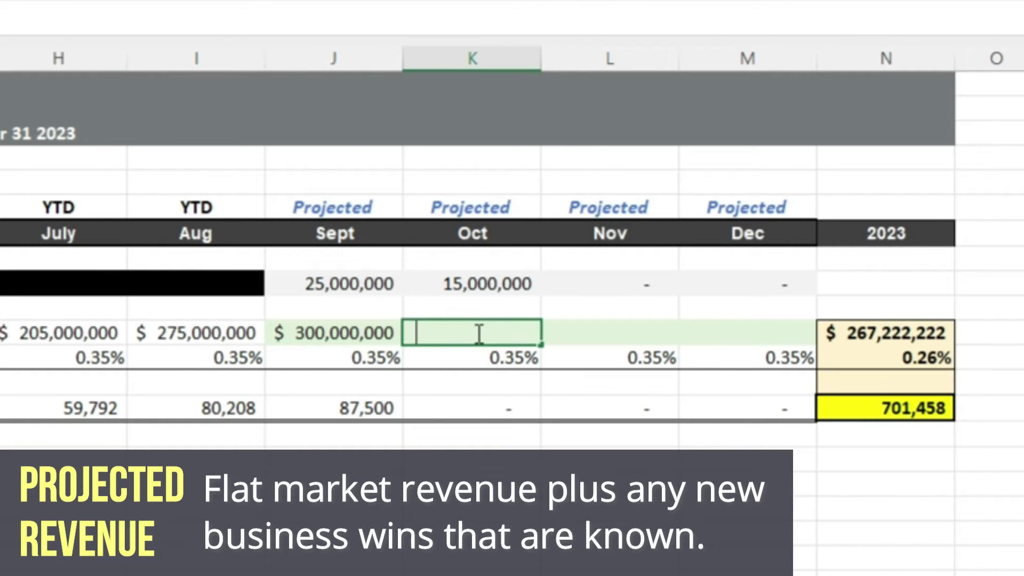
pyautogui.write('+')
pyautogui.click(338, 338)
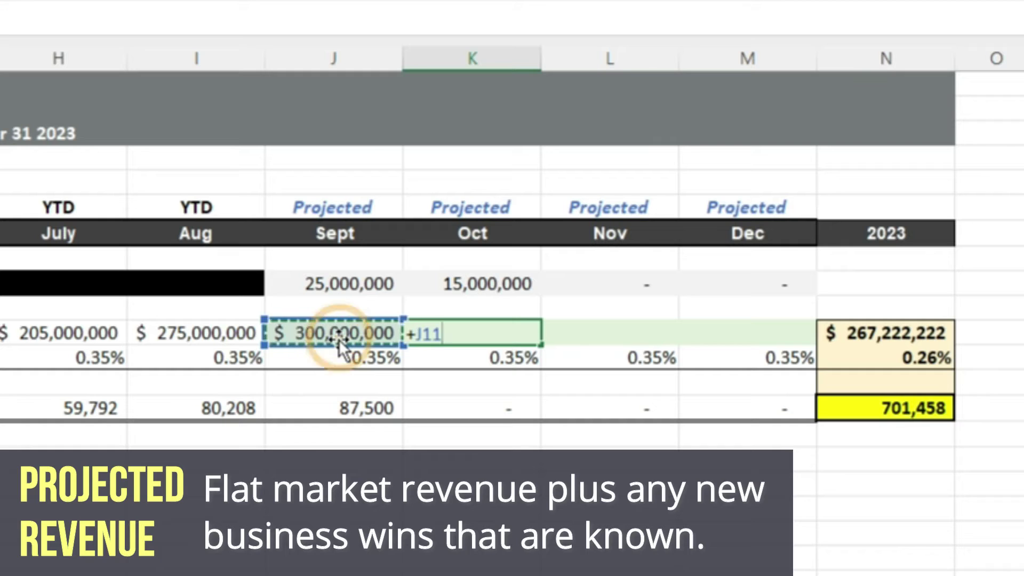
pyautogui.write('+')
pyautogui.click(448, 283)
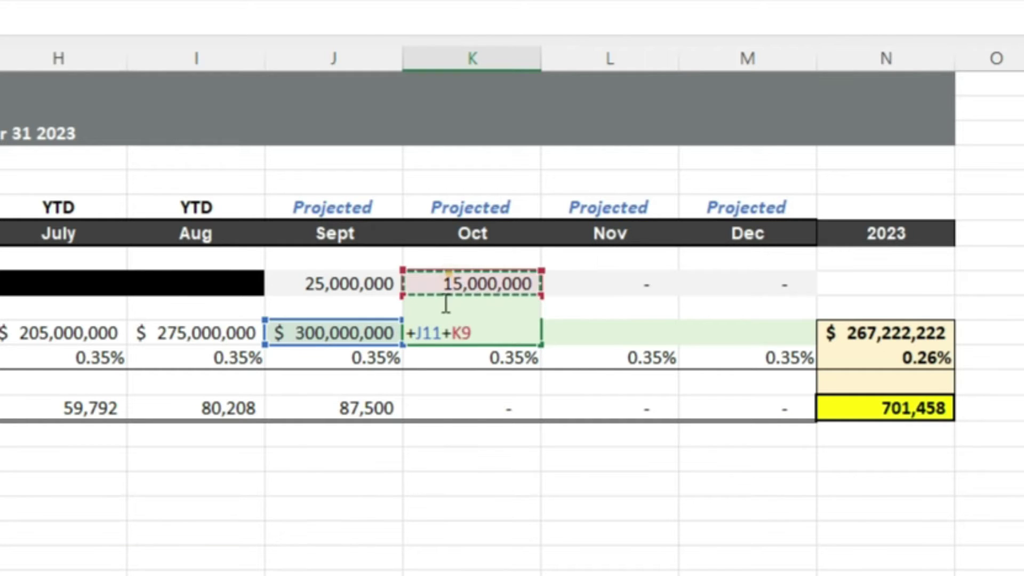
pyautogui.press('Return')
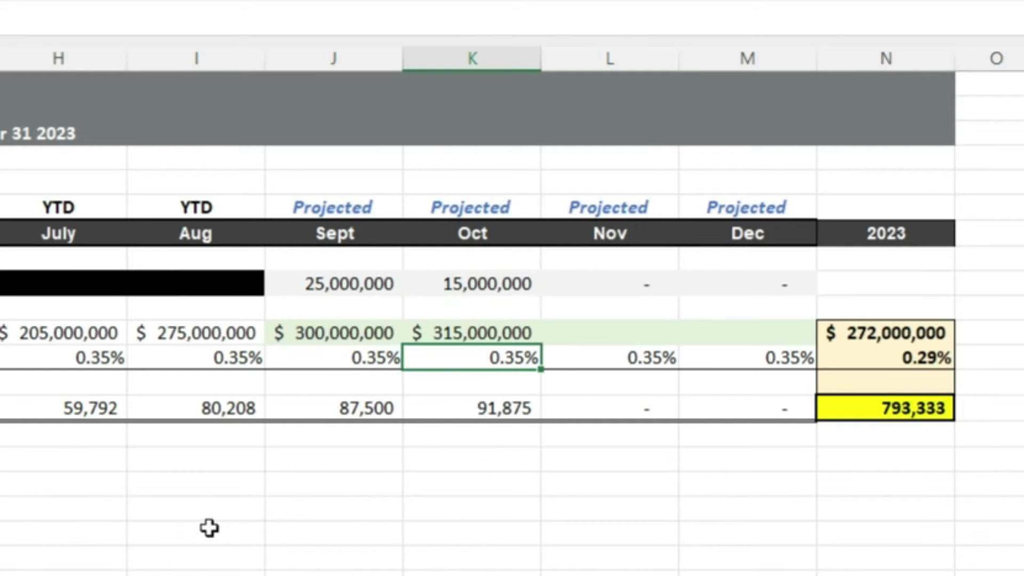
# Carry October's Assets Under Management forward into November and December by linking each cell to the previous month's
pyautogui.click(622, 335)
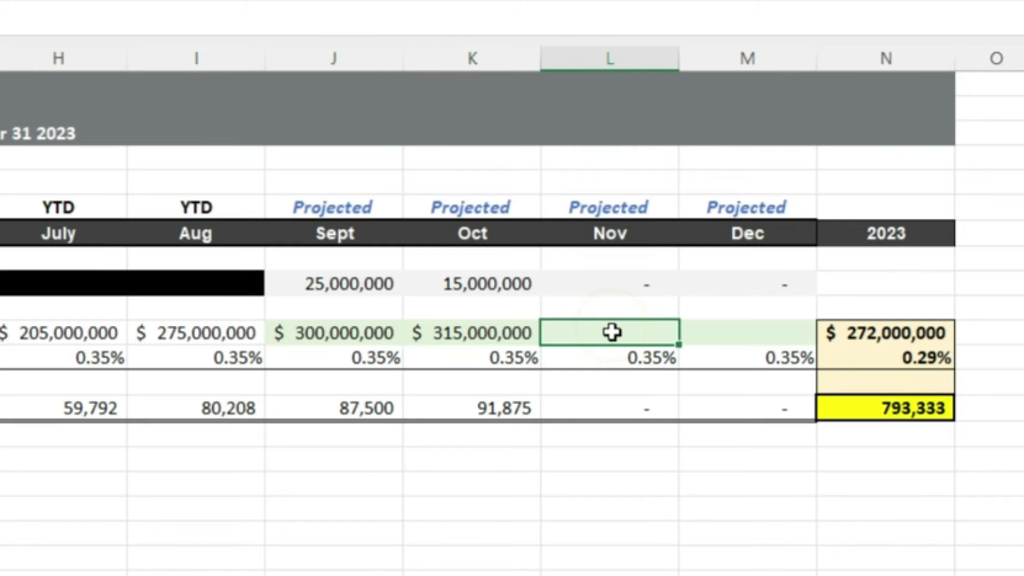
pyautogui.write('+')
pyautogui.click(523, 337)
pyautogui.press('Return')
pyautogui.click(795, 331)
pyautogui.write('=')
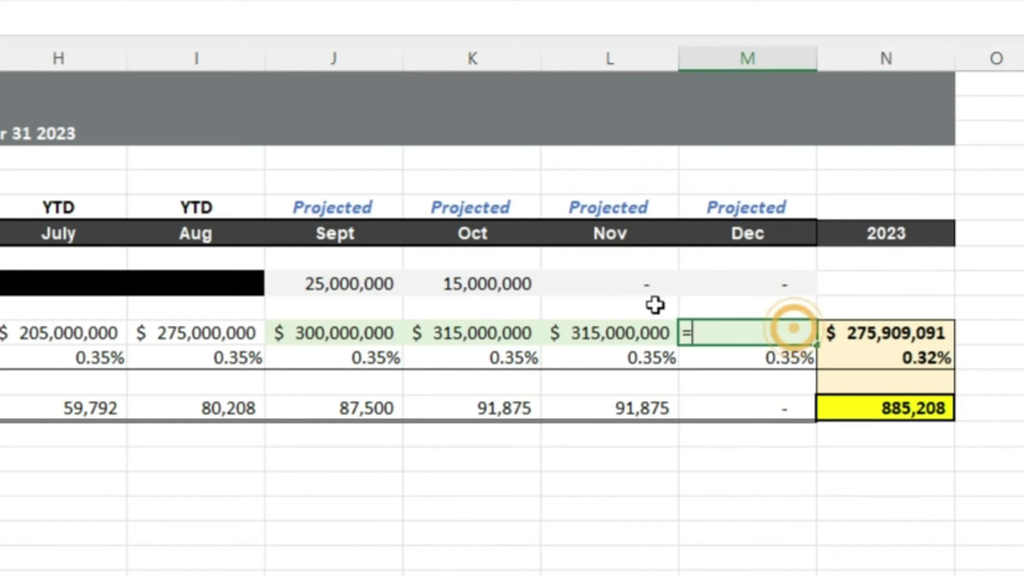
pyautogui.click(608, 332)
pyautogui.press('Return')
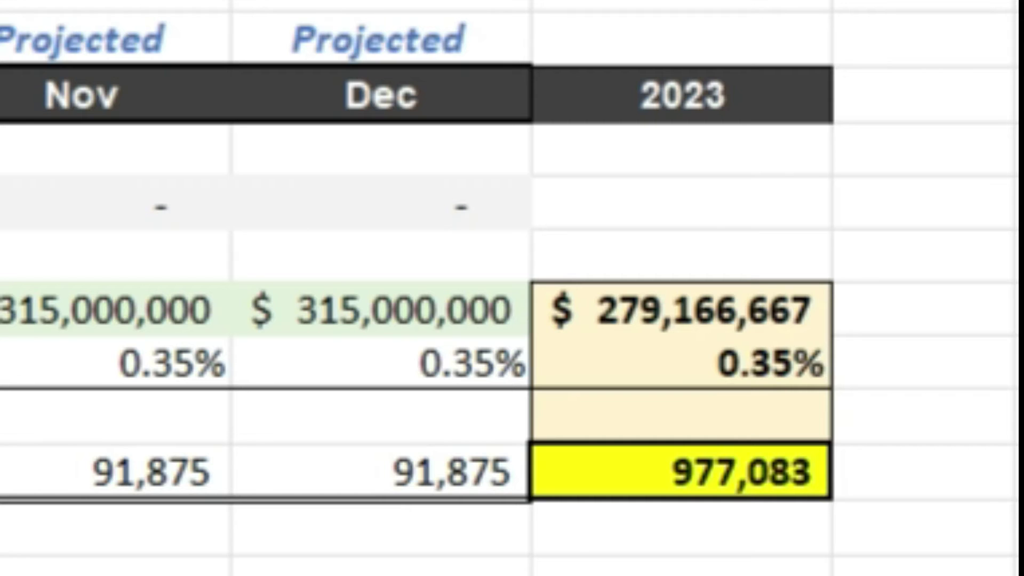
# Inspect the SUM formula behind the 2023 total revenue
pyautogui.click(731, 459)
pyautogui.doubleClick(731, 459)
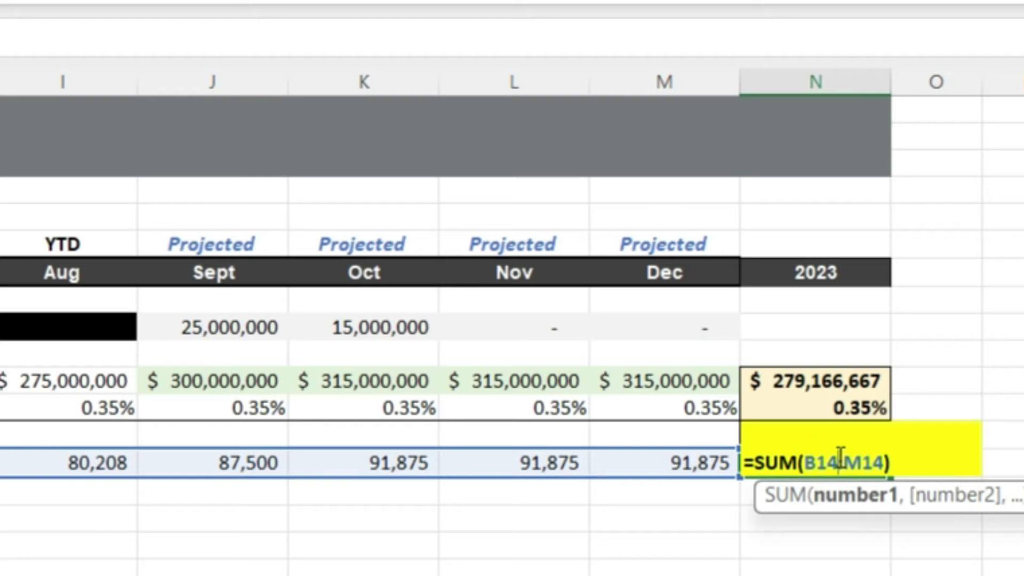
pyautogui.click(818, 535)
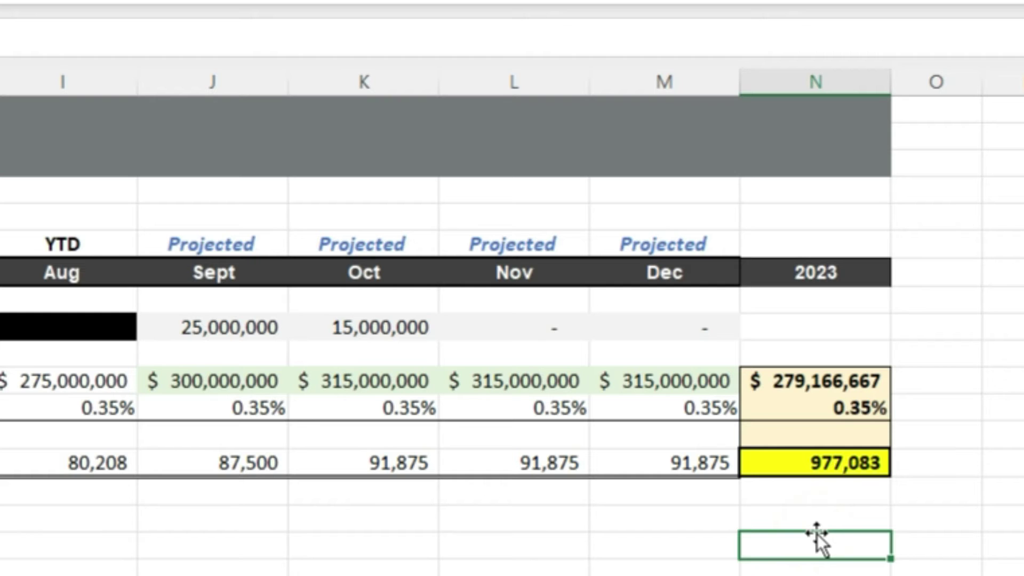
# Add a revenue check in N16 multiplying 2023 assets by the average fee, =N11*N12, and display it without decimals
pyautogui.click(823, 515)
pyautogui.write('=')
pyautogui.click(825, 380)
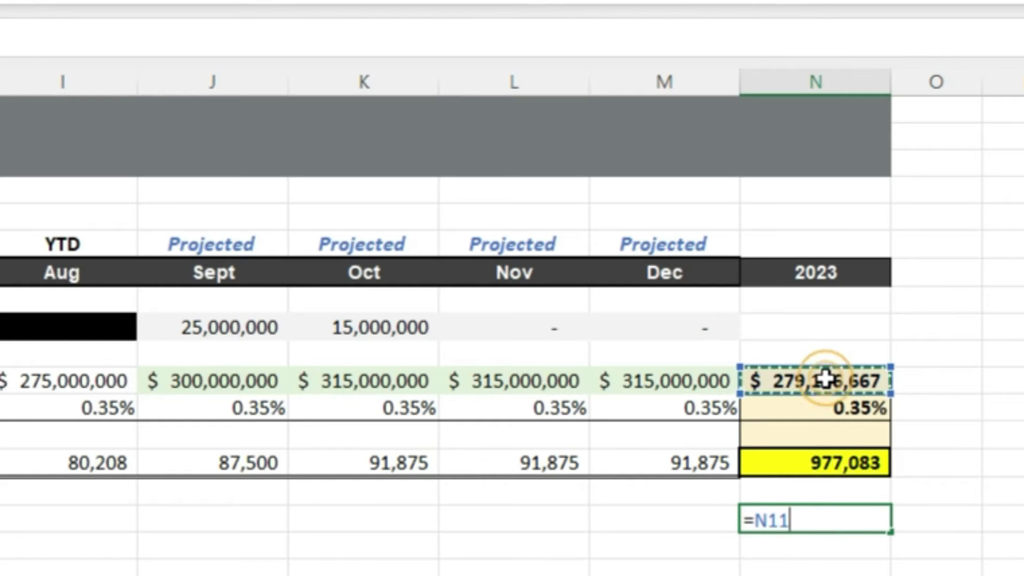
pyautogui.write('*')
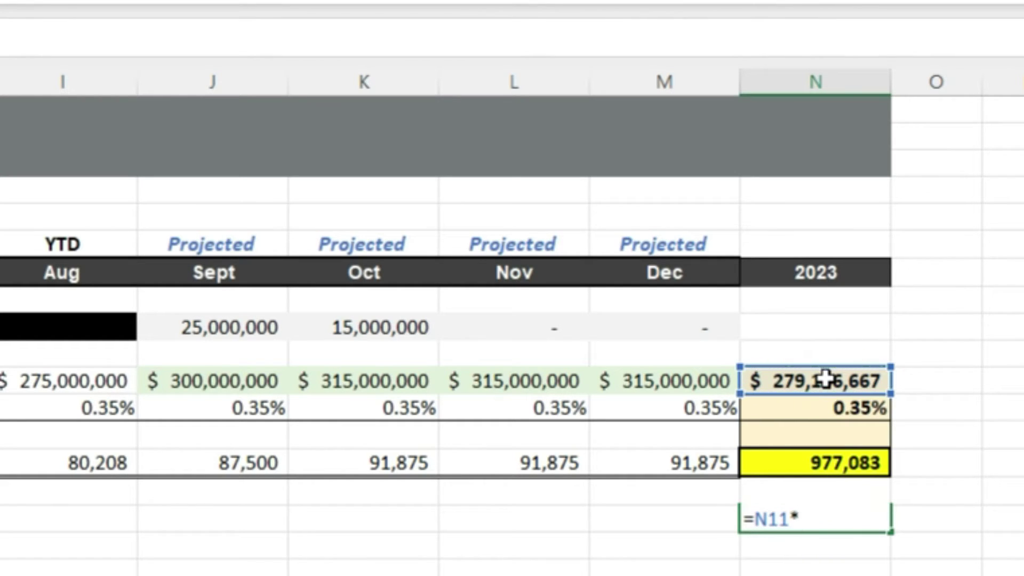
pyautogui.click(835, 416)
pyautogui.press('Return')
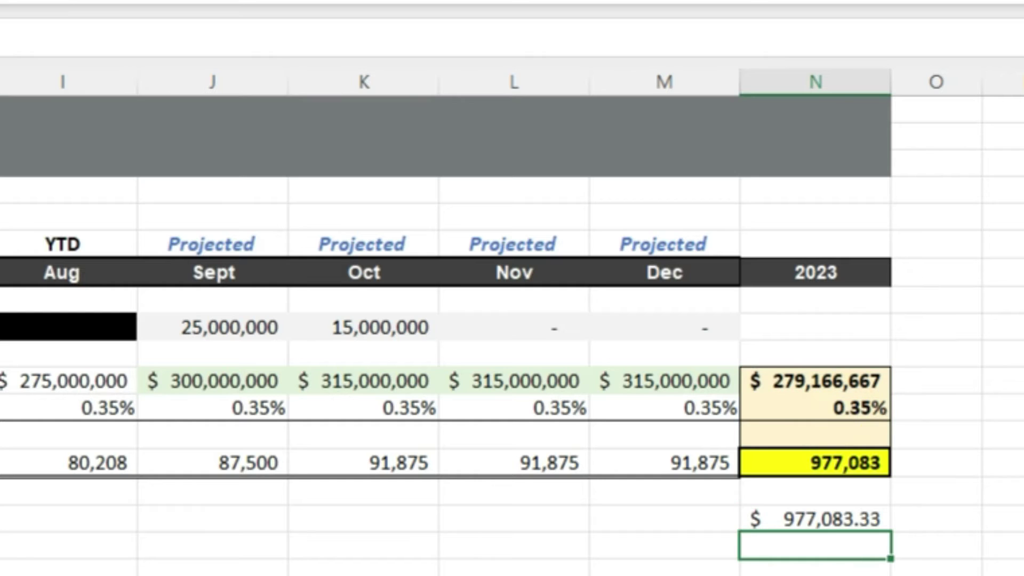
pyautogui.click(824, 521)
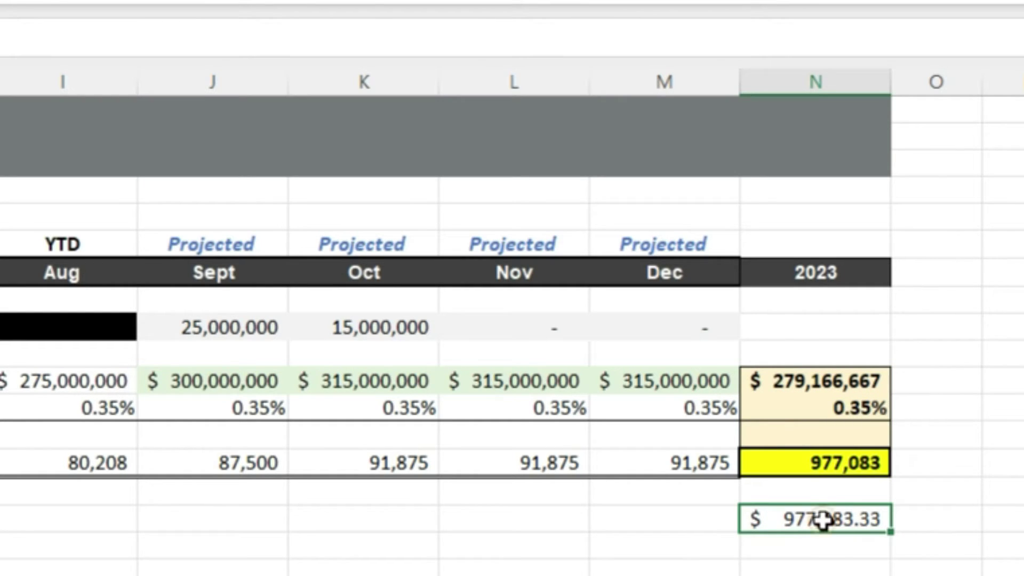
pyautogui.click(346, 2)
pyautogui.click(346, 1)
# Calculate the difference between the 2023 total revenue and the check figure in N18, +N14-N16
pyautogui.click(761, 567)
pyautogui.write('+')
pyautogui.click(779, 474)
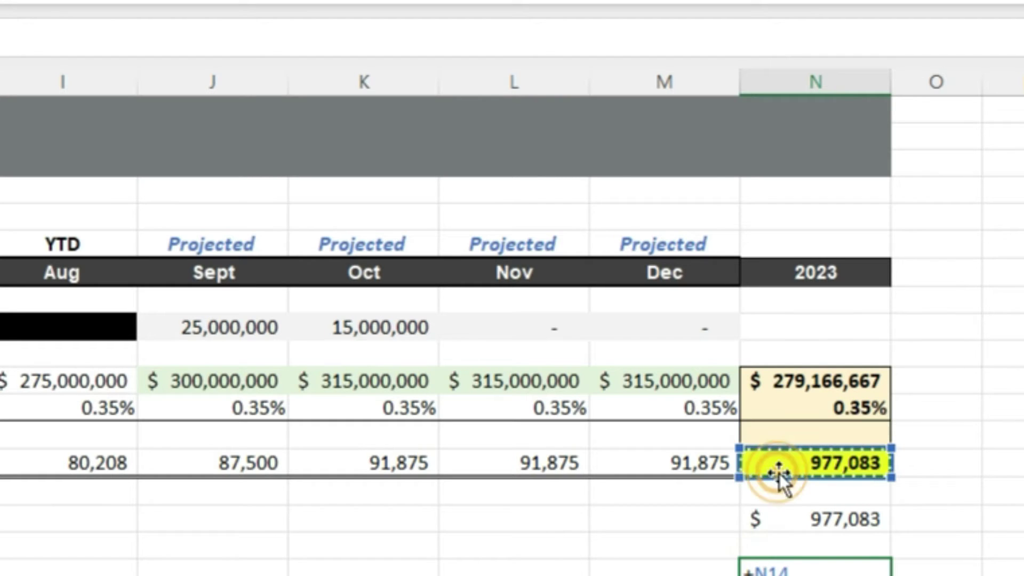
pyautogui.write('-')
pyautogui.click(811, 512)
pyautogui.press('Return')
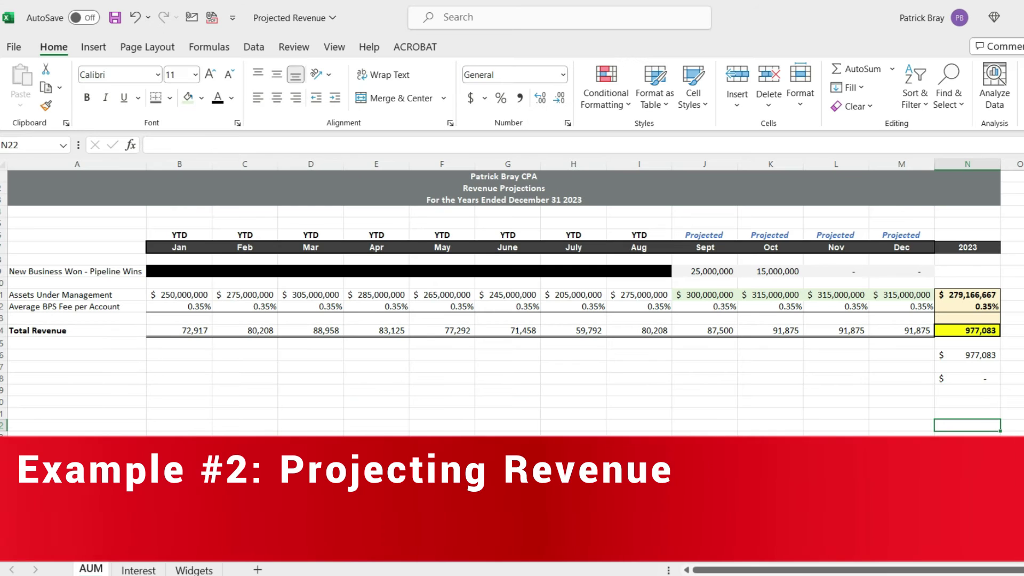
# On the Interest sheet, enter 500,000 as September's Additional Bond Purchased and select that month's Bond #2 interest revenue
pyautogui.click(140, 569)
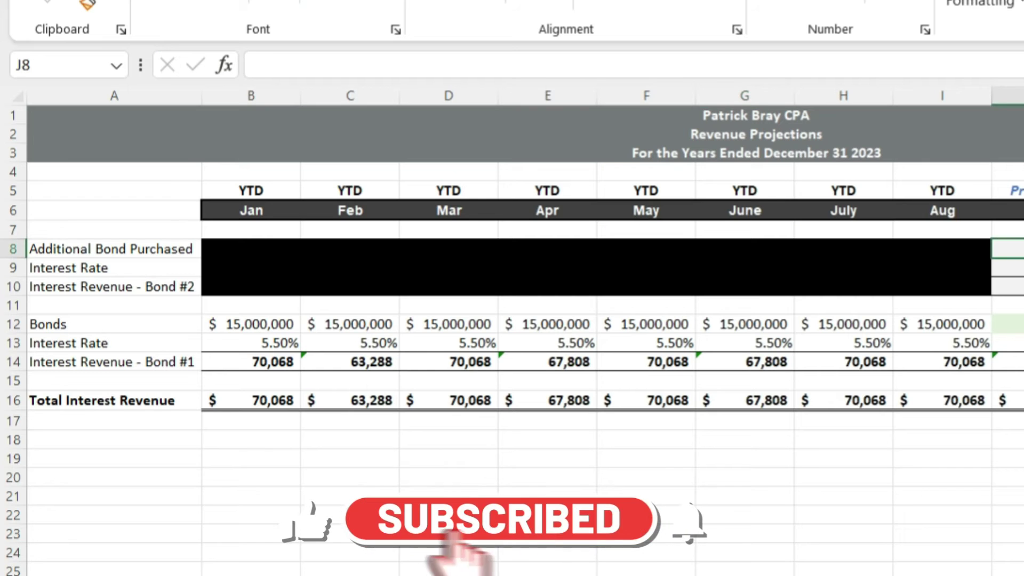
pyautogui.write('500000')
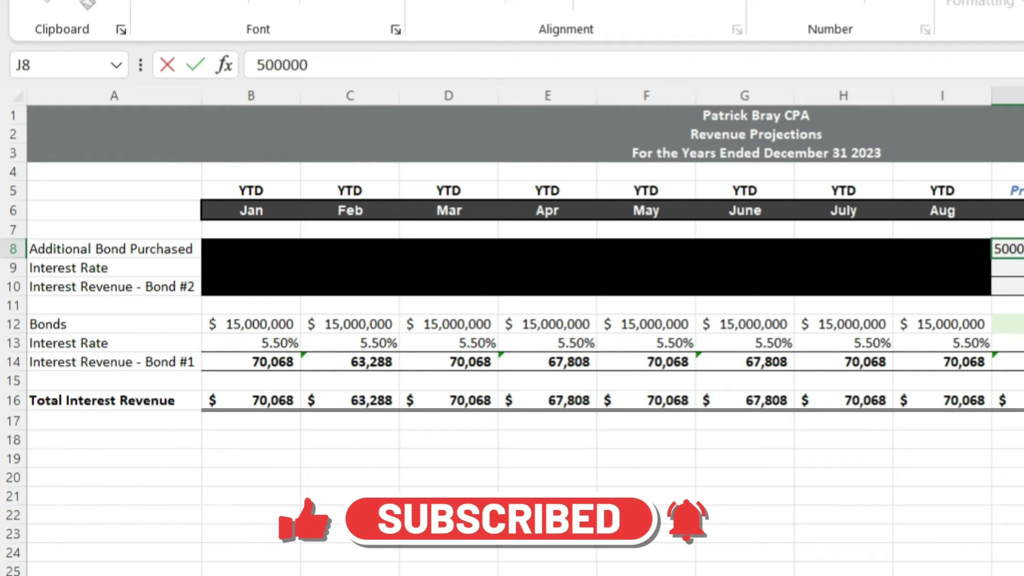
pyautogui.press('Return')
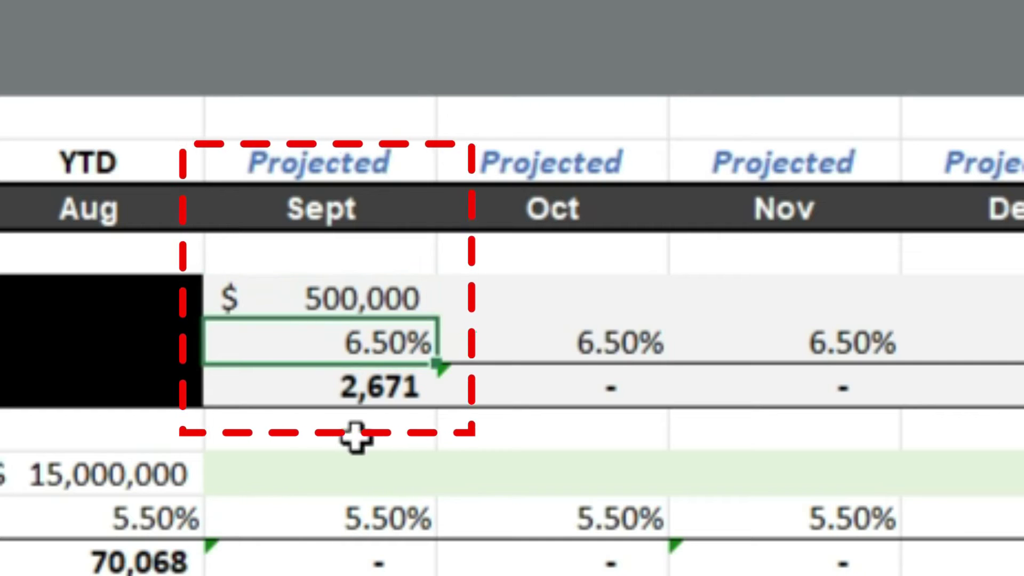
pyautogui.click(415, 390)
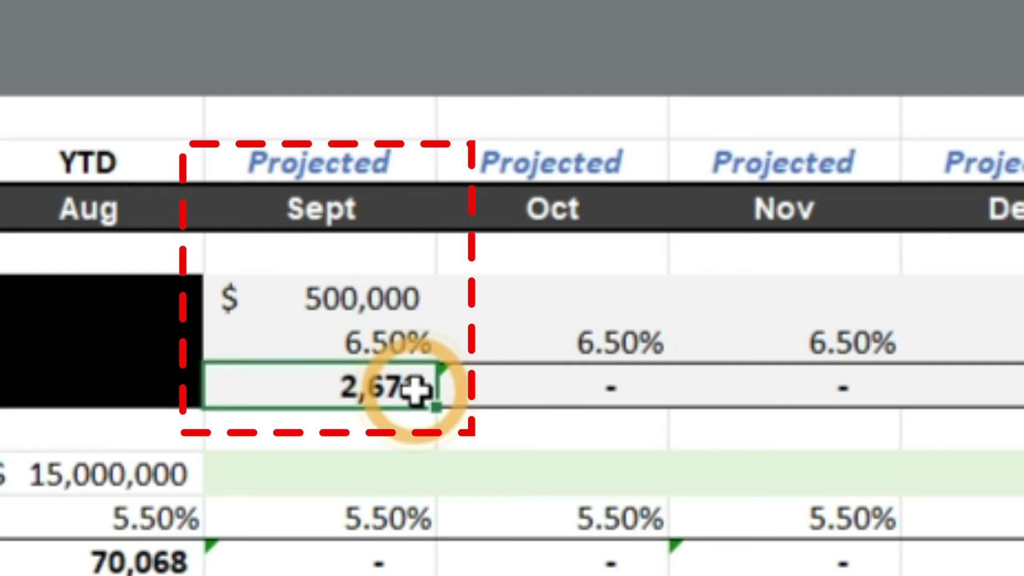
# Inspect the formula behind September's Bond #2 interest revenue
pyautogui.doubleClick(415, 388)
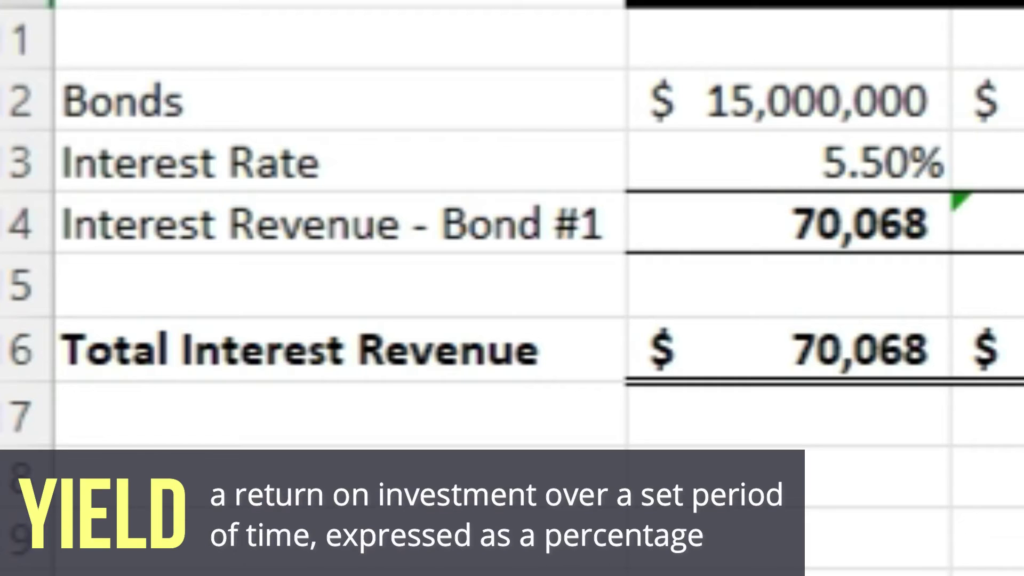
pyautogui.press('Down')
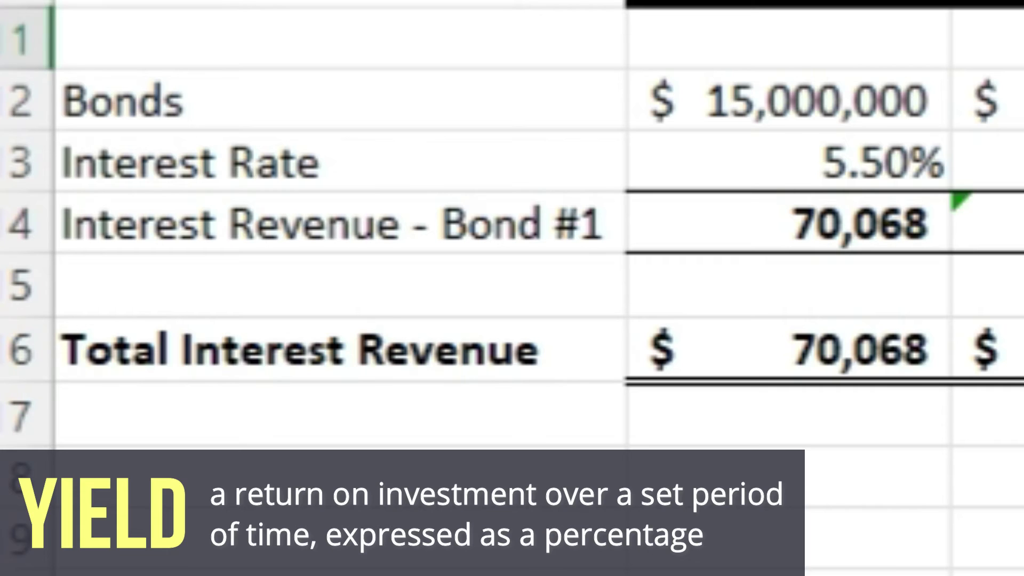
pyautogui.press('Up')
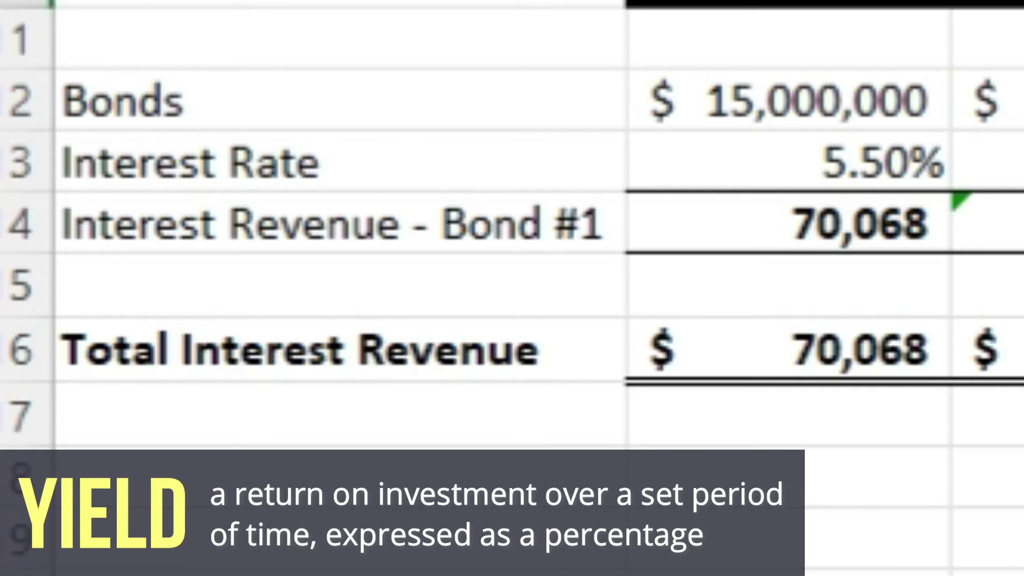
pyautogui.press('Down')
pyautogui.press('Up')
pyautogui.press('Up')
pyautogui.press('Up')
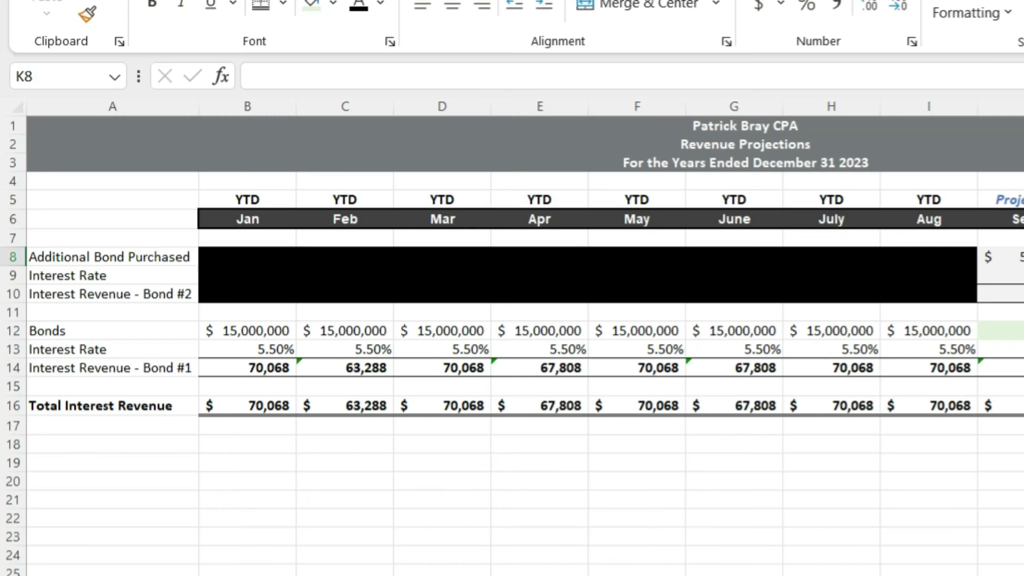
# Link October's Additional Bond Purchased in K8 to September's amount, +J8
pyautogui.write('+')
pyautogui.press('Left')
pyautogui.press('Return')
# Carry the Additional Bond Purchased amount into November and December by linking each month to the previous one, +K8 and +L8
pyautogui.press('Right')
pyautogui.press('Up')
pyautogui.write('+')
pyautogui.press('Left')
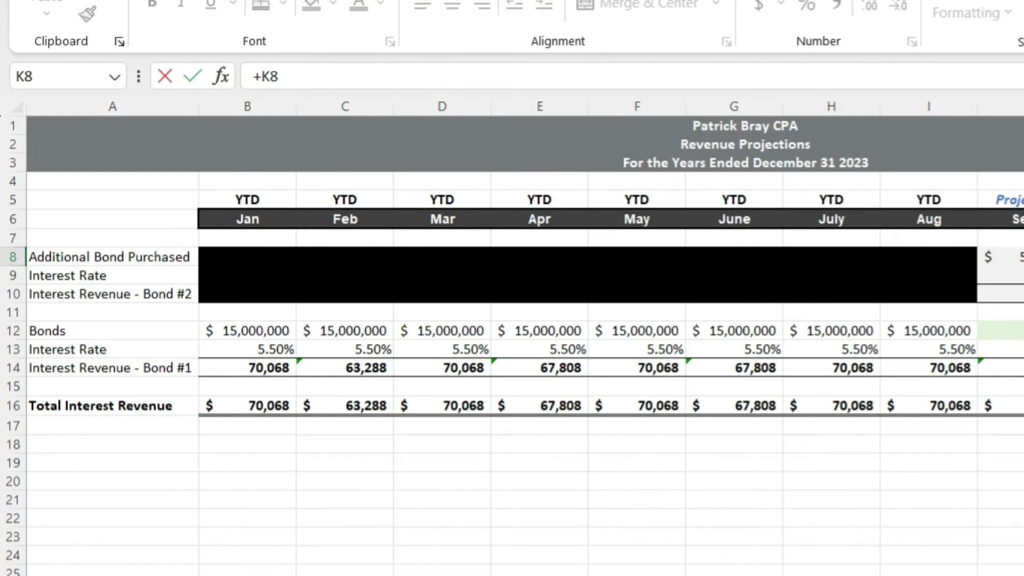
pyautogui.press('Return')
pyautogui.press('Up')
pyautogui.press('Right')
pyautogui.write('+')
pyautogui.press('Left')
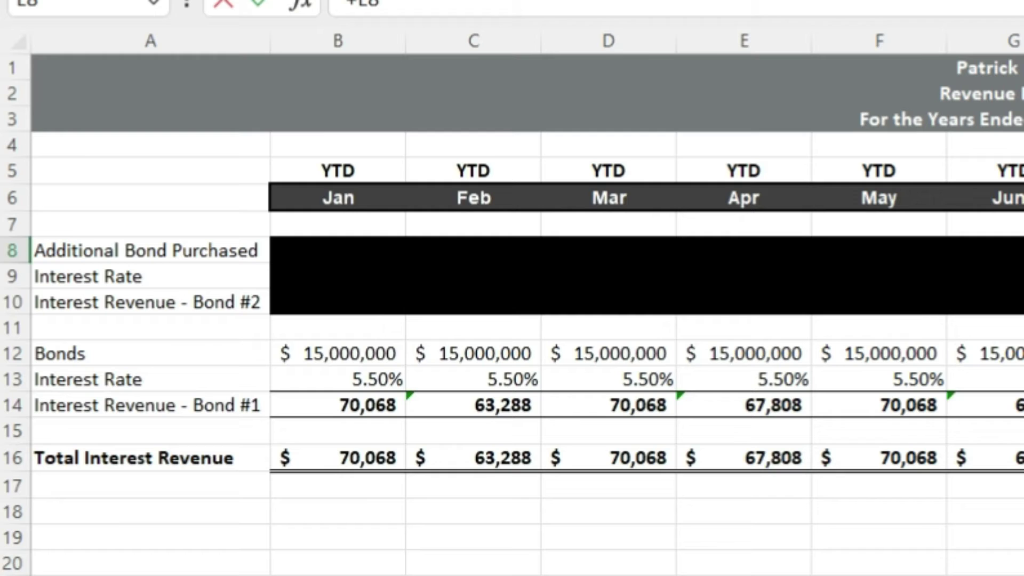
pyautogui.press('Return')
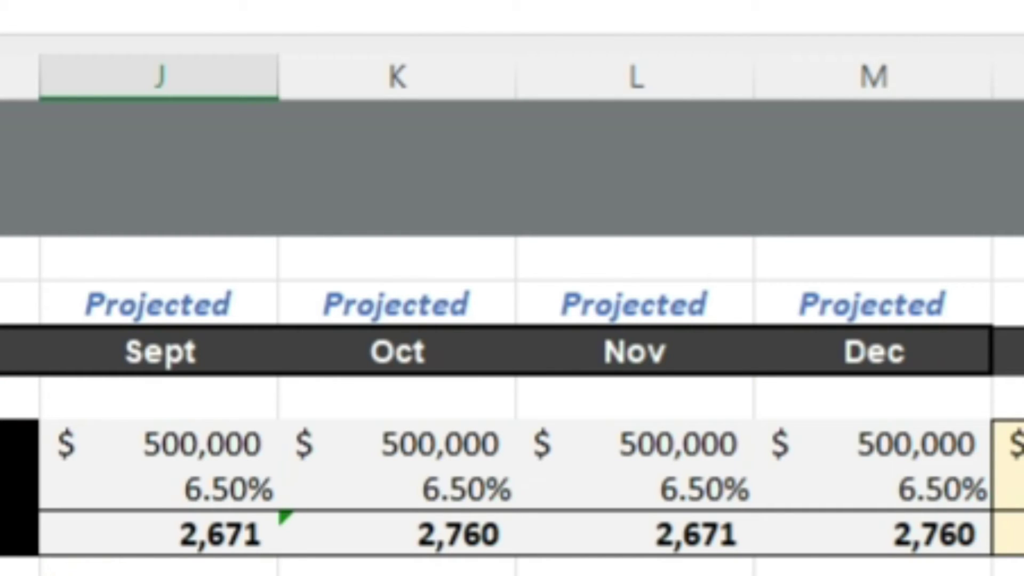
# Step through the projected months' Bond #2 interest revenue and check November's formula
pyautogui.press('Right')
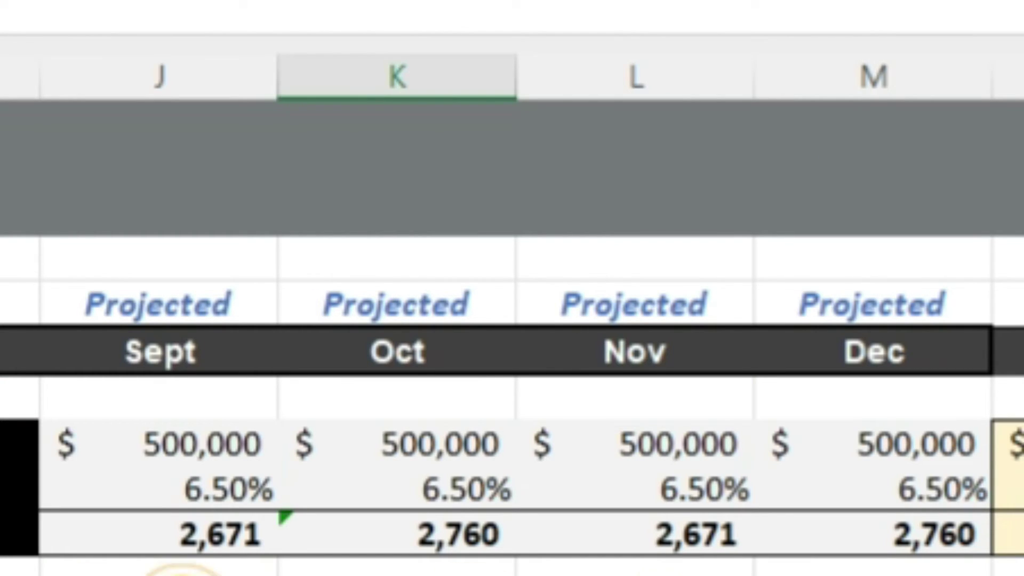
pyautogui.press('Right')
pyautogui.press('Right')
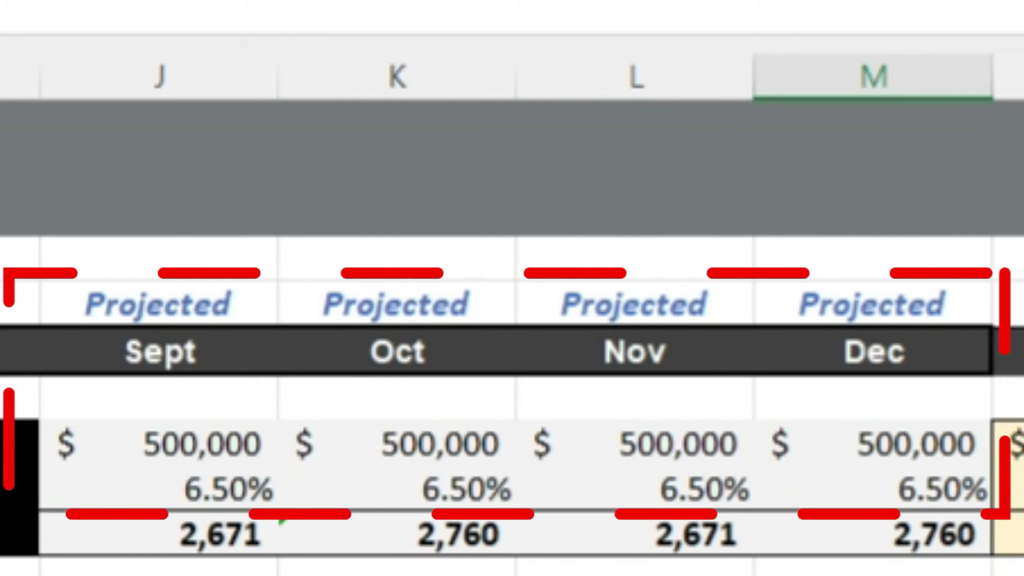
pyautogui.press('Left')
pyautogui.press('F2')
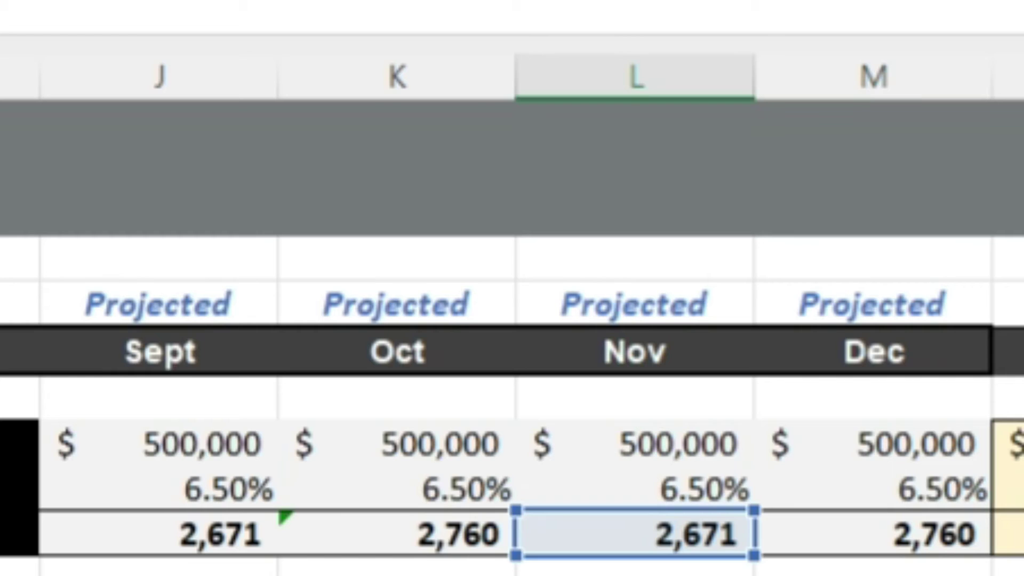
pyautogui.press('Escape')
pyautogui.press('Right')
# Link September's Bonds balance in row 12 to August's balance
pyautogui.click(87, 327)
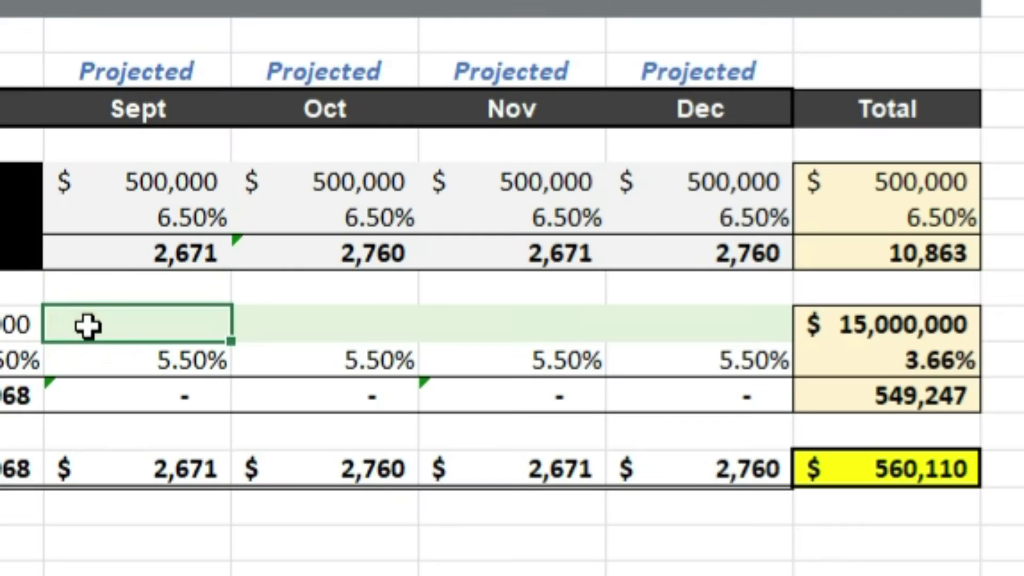
pyautogui.write('+')
pyautogui.click(24, 324)
pyautogui.press('Return')
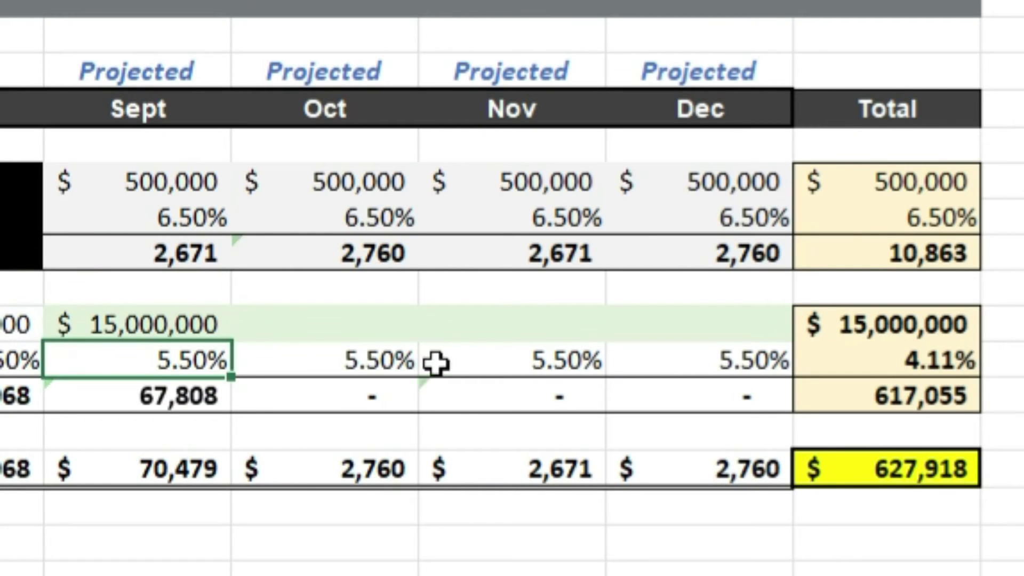
# Carry the Bonds balance through October, November and December by linking each month to the previous month's balance
pyautogui.click(382, 329)
pyautogui.write('+')
pyautogui.click(155, 323)
pyautogui.press('Return')
pyautogui.click(482, 320)
pyautogui.write('+')
pyautogui.click(367, 307)
pyautogui.press('Return')
pyautogui.click(661, 313)
pyautogui.write('+')
pyautogui.click(525, 310)
pyautogui.press('Return')
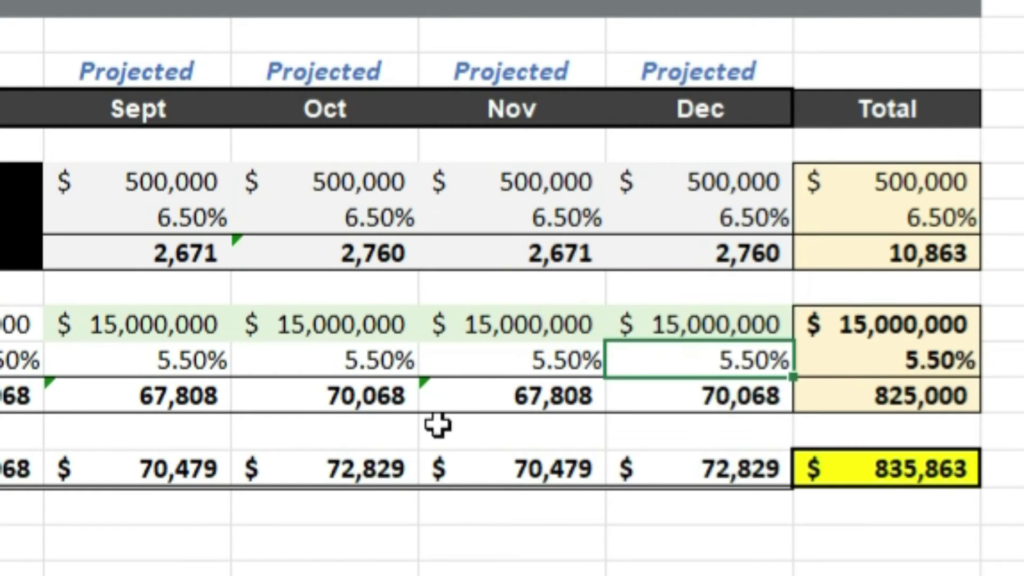
# Inspect the formulas behind November's and December's Total Interest Revenue
pyautogui.click(544, 473)
pyautogui.doubleClick(549, 471)
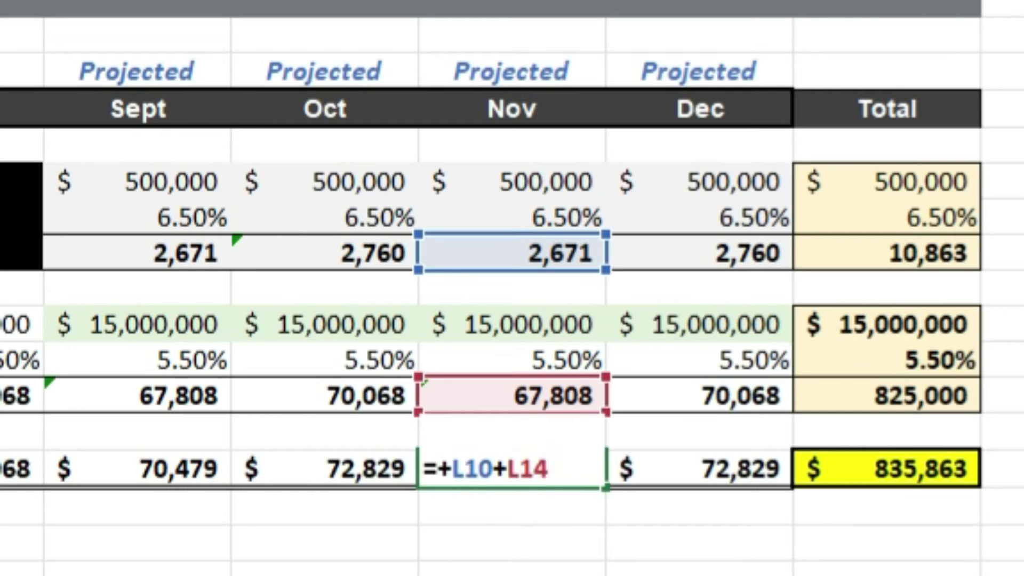
pyautogui.press('Return')
pyautogui.click(752, 482)
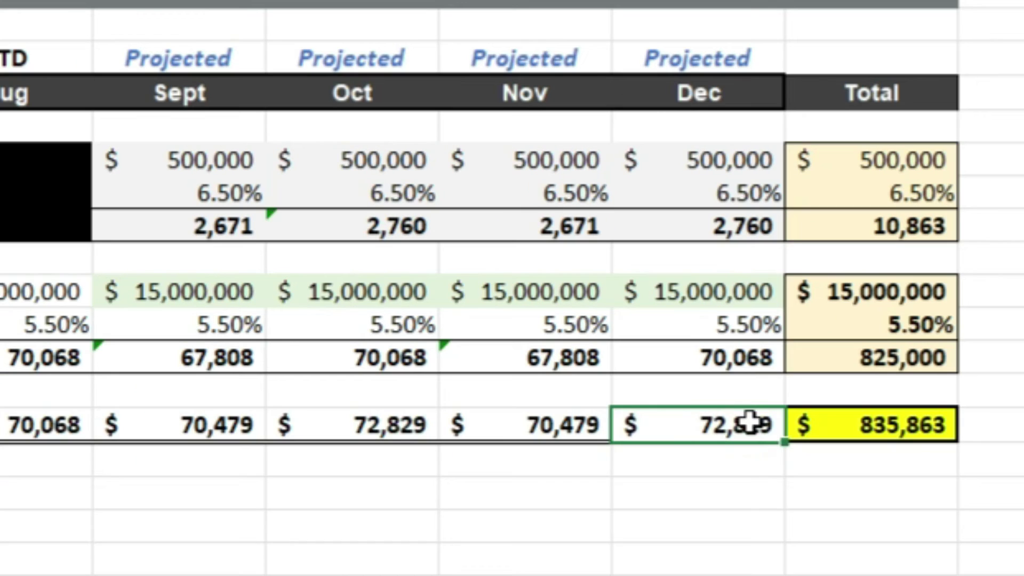
pyautogui.doubleClick(754, 470)
pyautogui.press('Return')
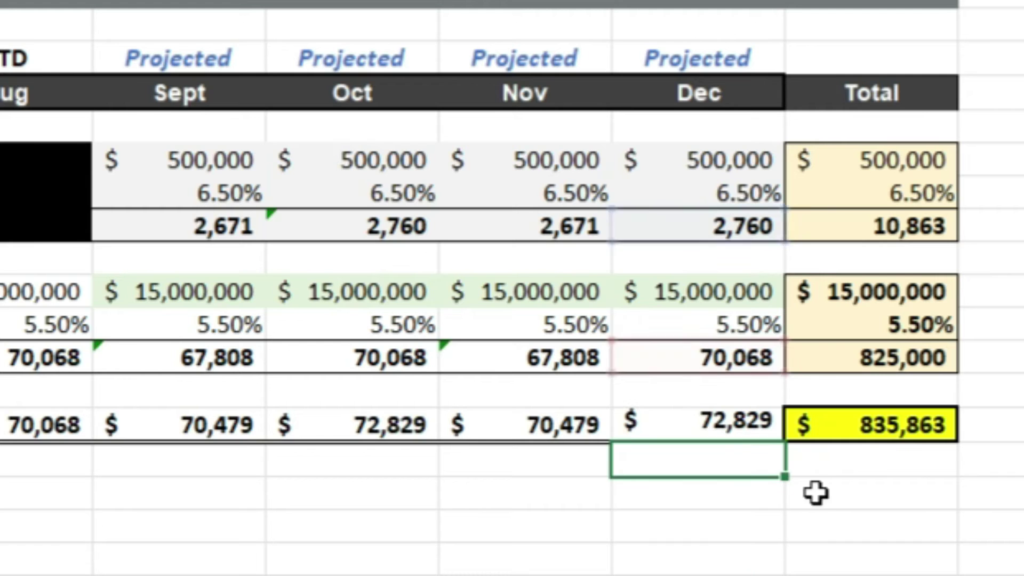
# Total the year's interest revenue in N16 with =SUM(B16:M16)
pyautogui.click(905, 430)
pyautogui.hotkey('alt', '=')
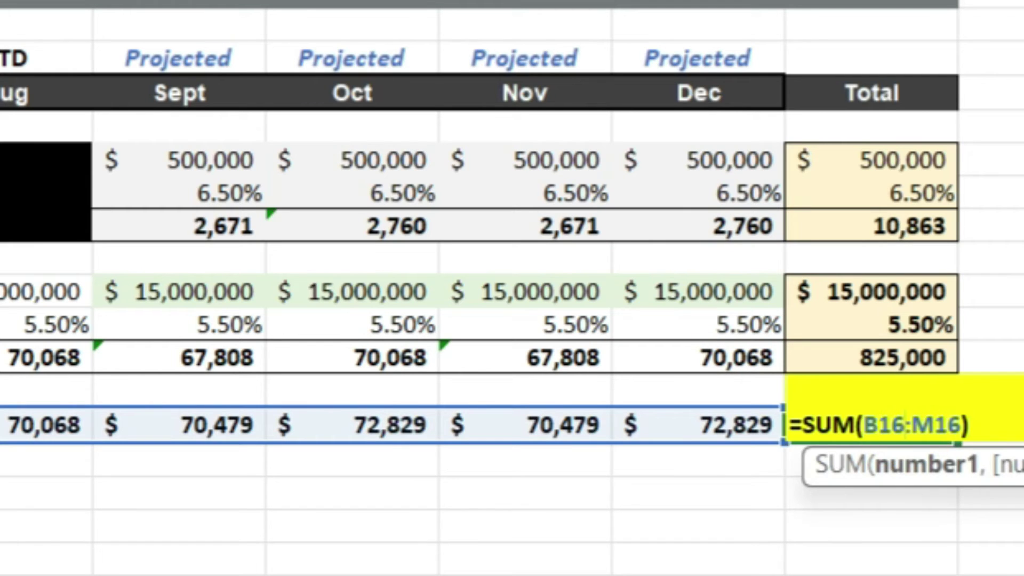
pyautogui.press('Return')
# Add a check figure in N18 summing the yearly interest revenue of both bonds, +N10+N14
pyautogui.click(889, 504)
pyautogui.write('+')
pyautogui.click(880, 227)
pyautogui.write('+')
pyautogui.click(878, 344)
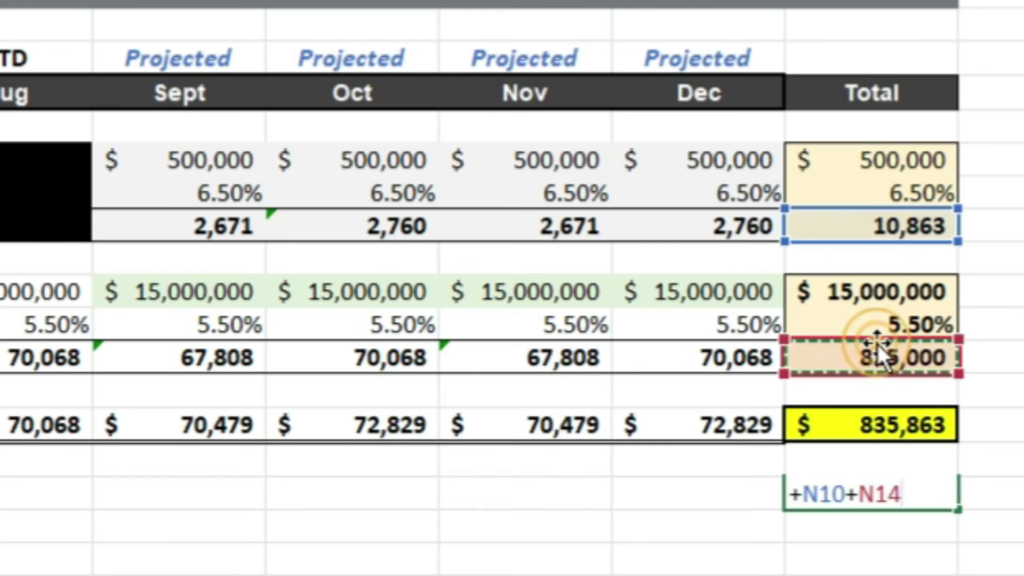
pyautogui.press('Return')
# Calculate the difference between the yearly Total Interest Revenue and the check figure in N20, +N16-N18
pyautogui.click(902, 561)
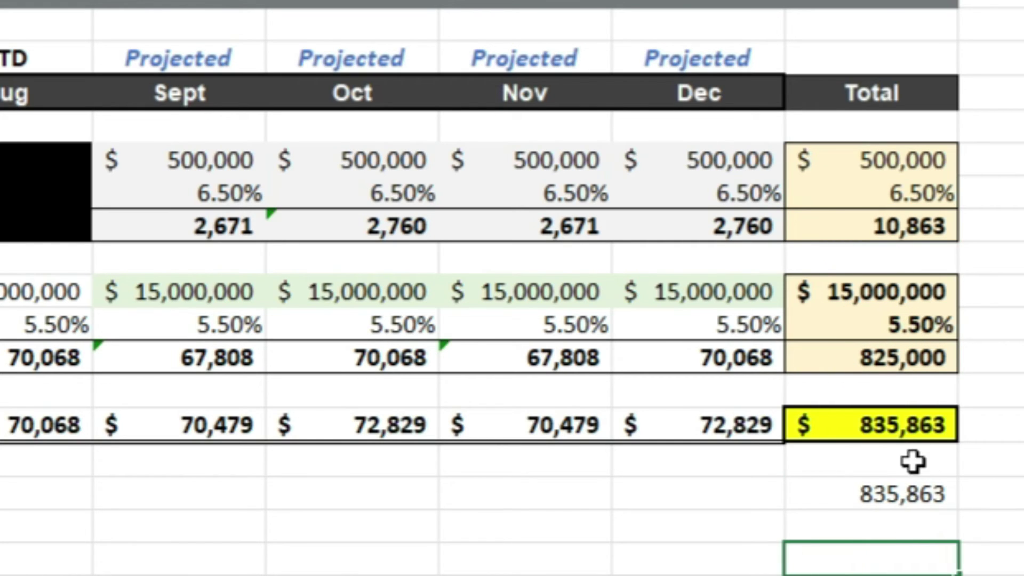
pyautogui.write('+')
pyautogui.click(915, 423)
pyautogui.write('-')
pyautogui.click(906, 453)
pyautogui.click(907, 491)
pyautogui.press('Return')
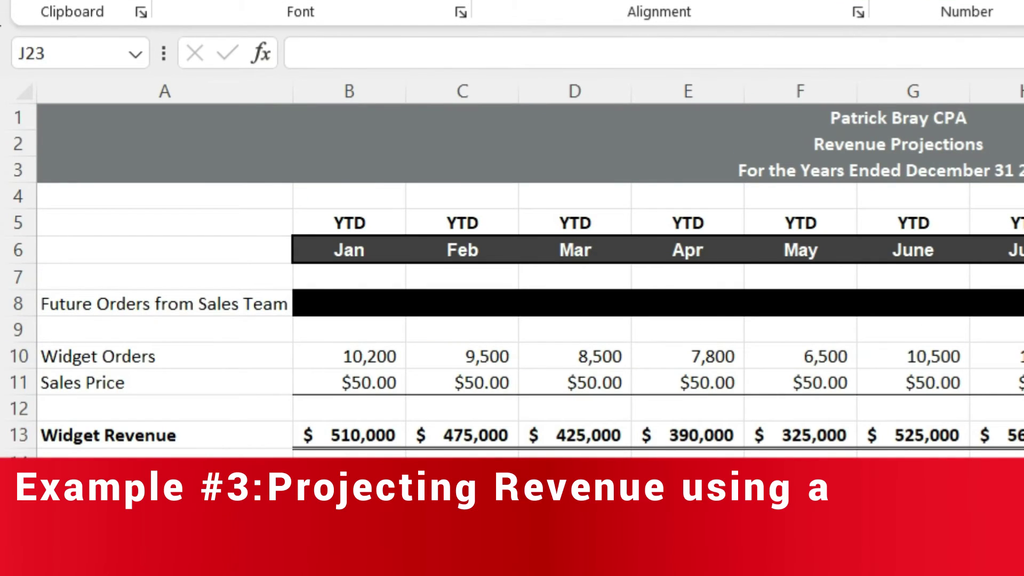
# On the widget sheet, inspect the formula behind September's Widget Revenue
pyautogui.click(688, 575)
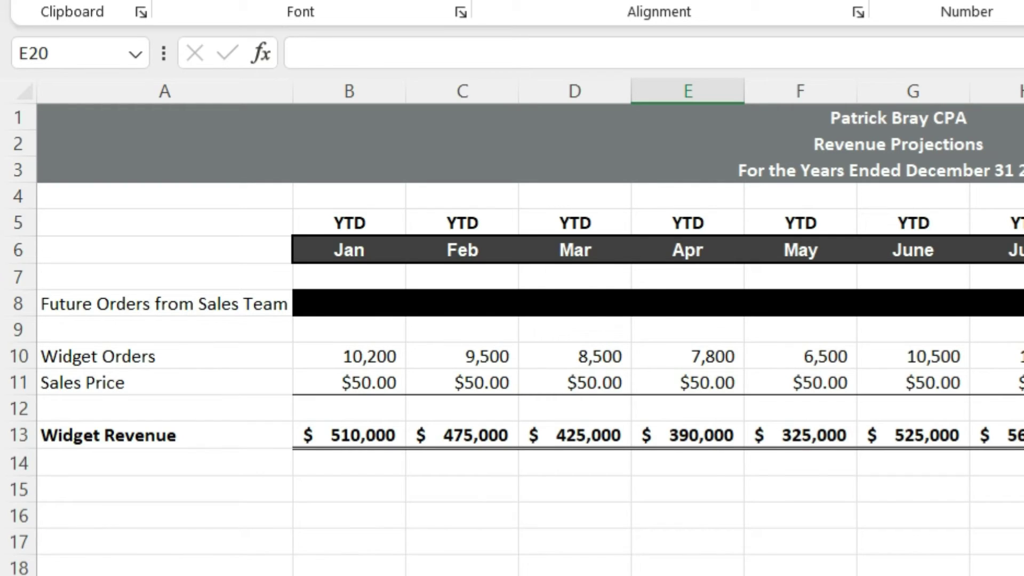
pyautogui.doubleClick(1023, 435)
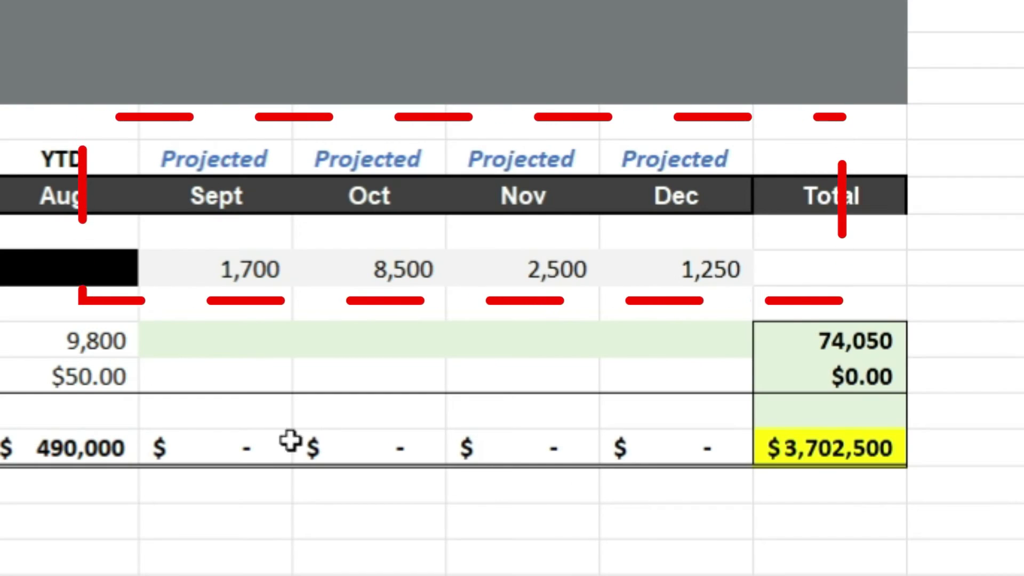
pyautogui.click(270, 418)
pyautogui.doubleClick(274, 443)
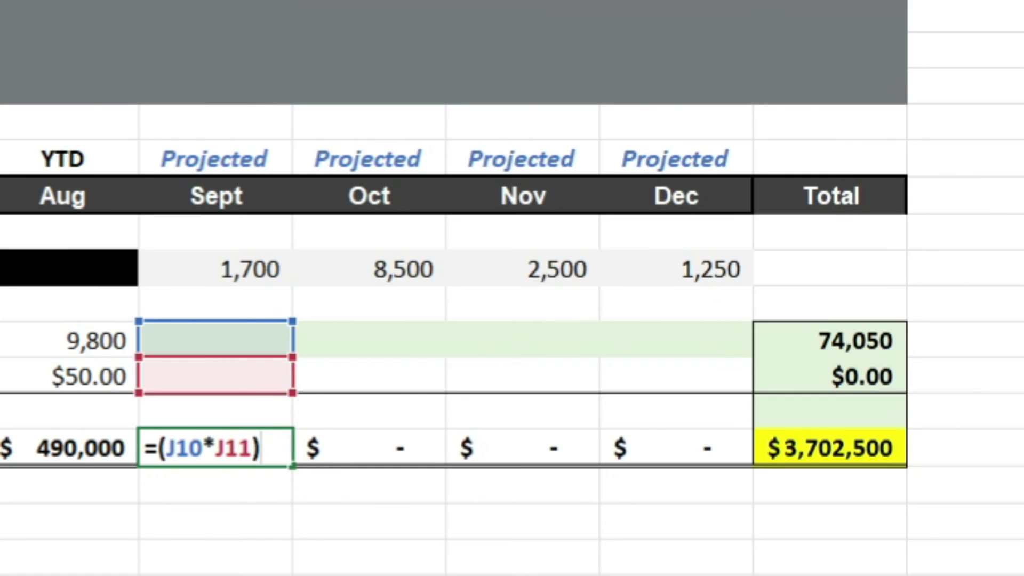
pyautogui.press('Return')
# Link September's and October's Widget Orders to the sales team's future orders, +J8 and +K8
pyautogui.click(181, 341)
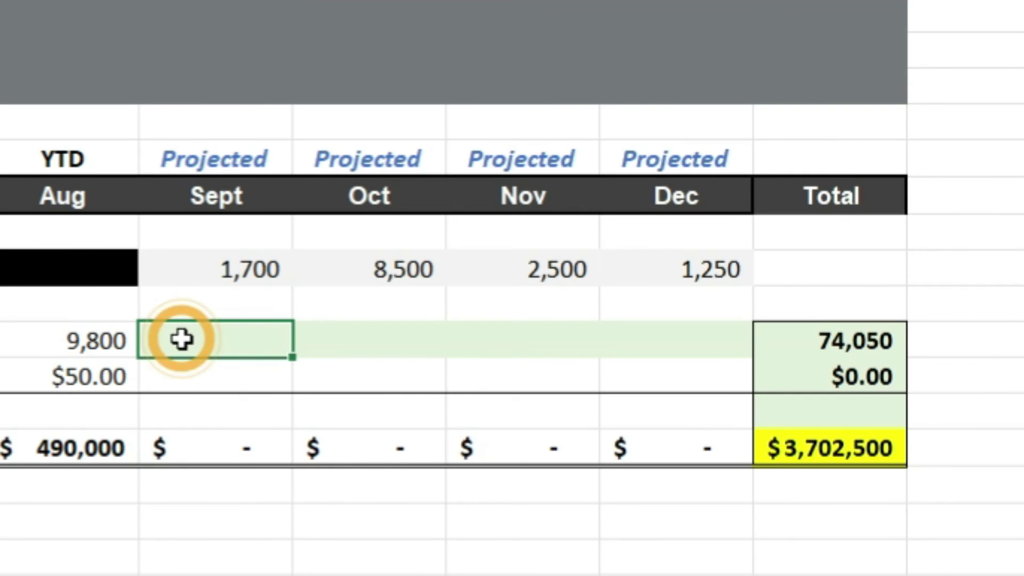
pyautogui.write('+')
pyautogui.click(248, 275)
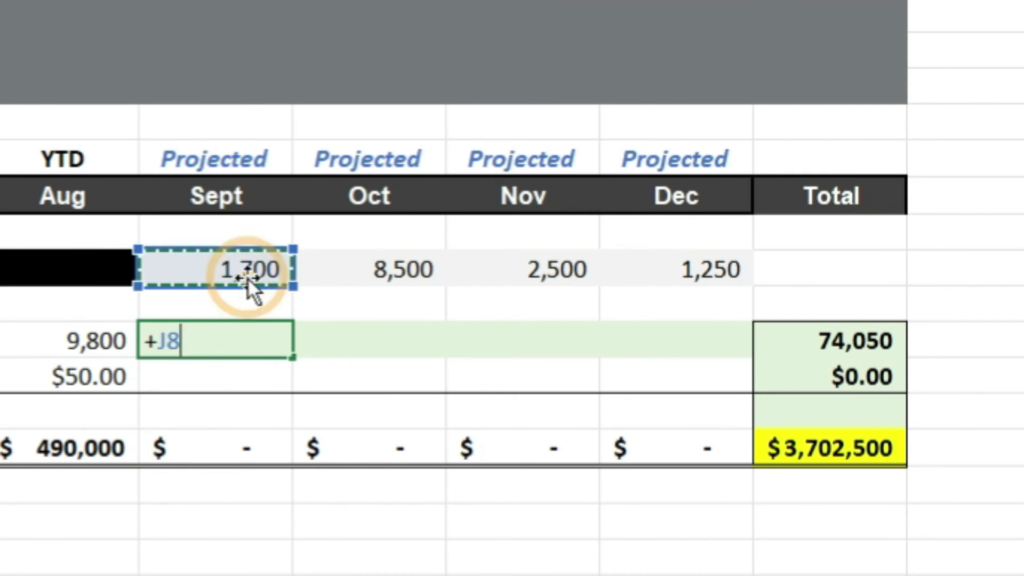
pyautogui.press('Return')
pyautogui.click(342, 339)
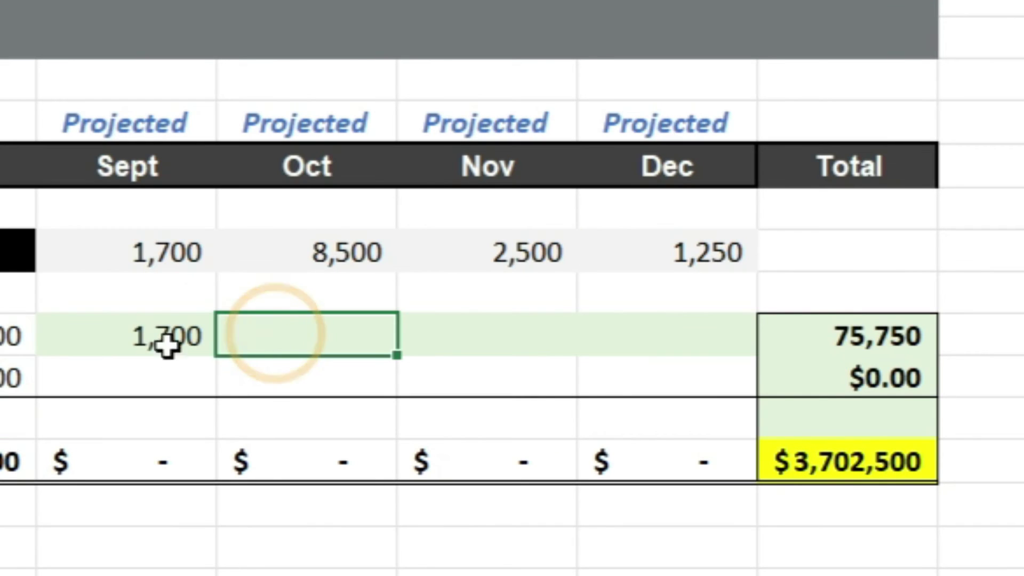
pyautogui.write('+')
pyautogui.click(353, 252)
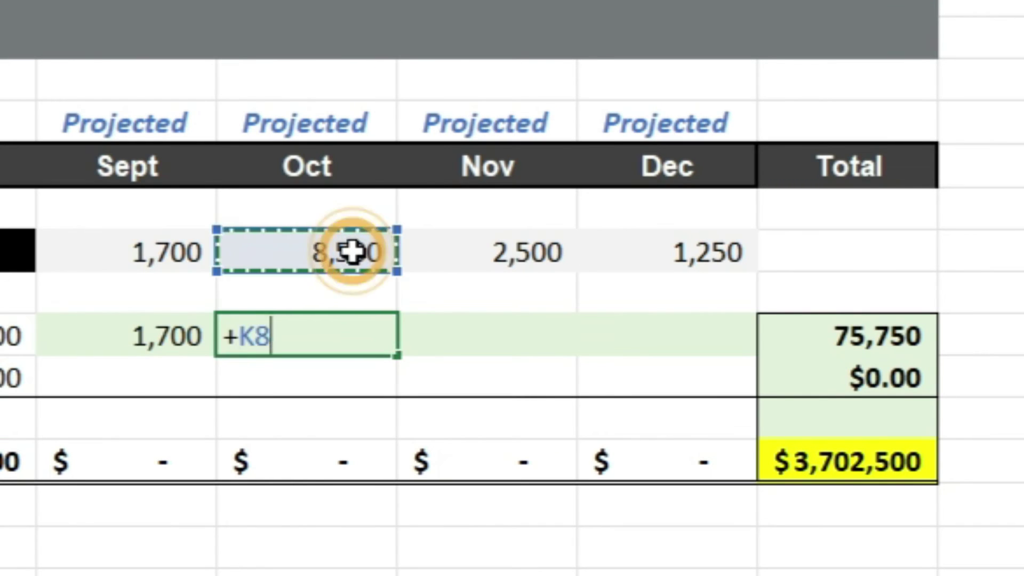
pyautogui.press('Return')
# Link November's and December's Widget Orders to the sales team's future orders, +L8 and +M8
pyautogui.click(513, 344)
pyautogui.write('+')
pyautogui.click(526, 257)
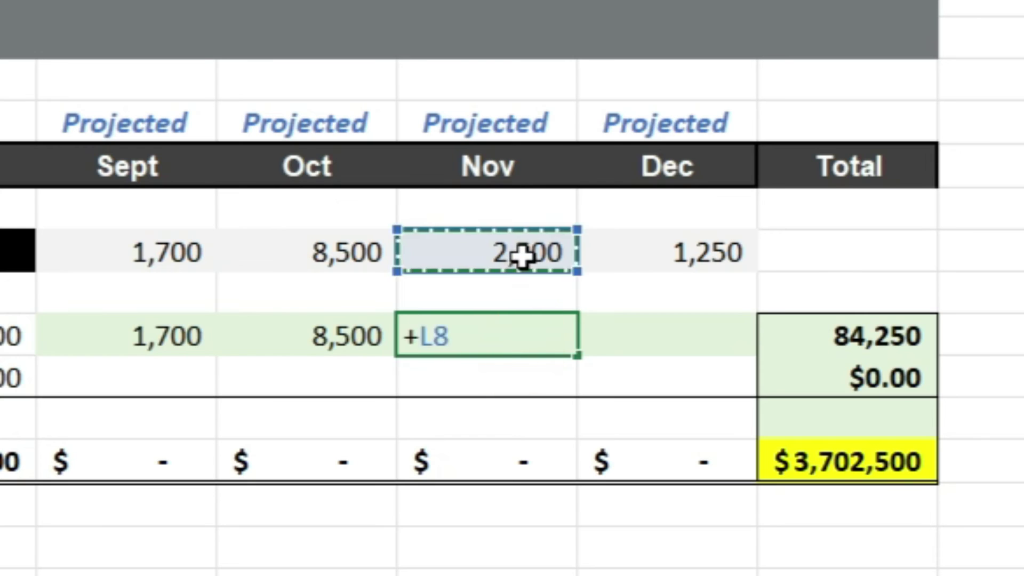
pyautogui.press('Return')
pyautogui.click(615, 317)
pyautogui.write('+')
pyautogui.click(667, 248)
pyautogui.press('Return')
# Carry the Sales Price into September and October by linking each month to the previous month's price
pyautogui.click(140, 380)
pyautogui.write('+')
pyautogui.click(16, 377)
pyautogui.press('Return')
pyautogui.click(316, 375)
pyautogui.write('+')
pyautogui.click(126, 377)
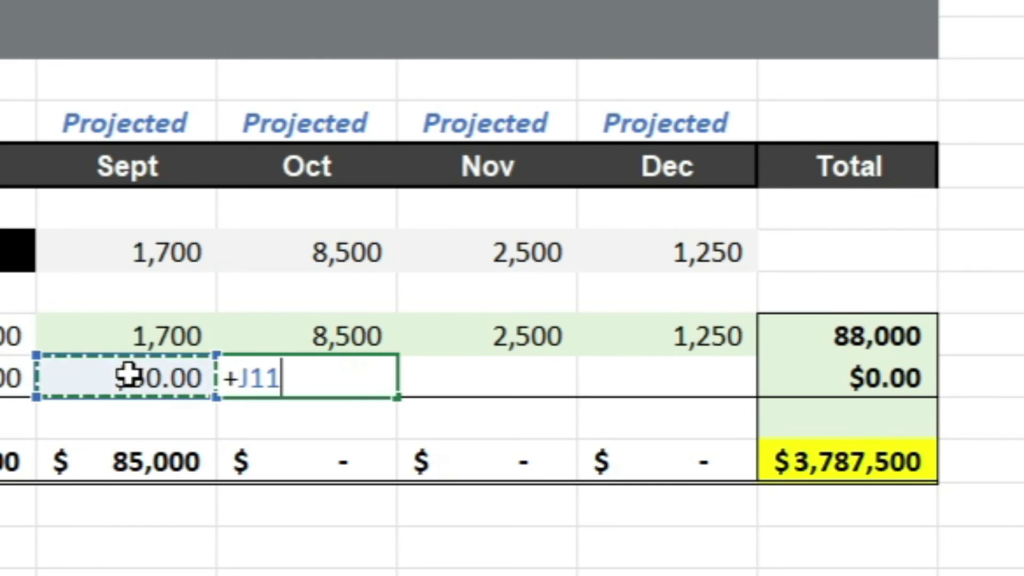
pyautogui.press('Return')
# Carry the Sales Price into November and December by linking each month to the previous month's price
pyautogui.click(512, 392)
pyautogui.write('+')
pyautogui.click(292, 383)
pyautogui.press('Return')
pyautogui.click(642, 391)
pyautogui.write('+')
pyautogui.click(545, 381)
pyautogui.press('Return')
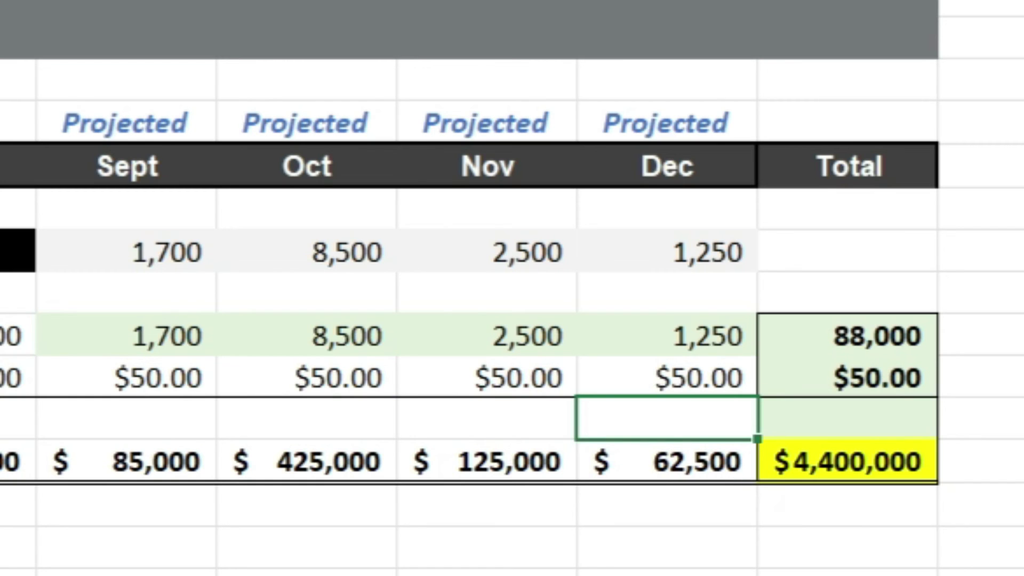
# Enter a check formula under the Total column comparing the yearly Widget Revenue in N13 with the figure in N15
pyautogui.click(810, 555)
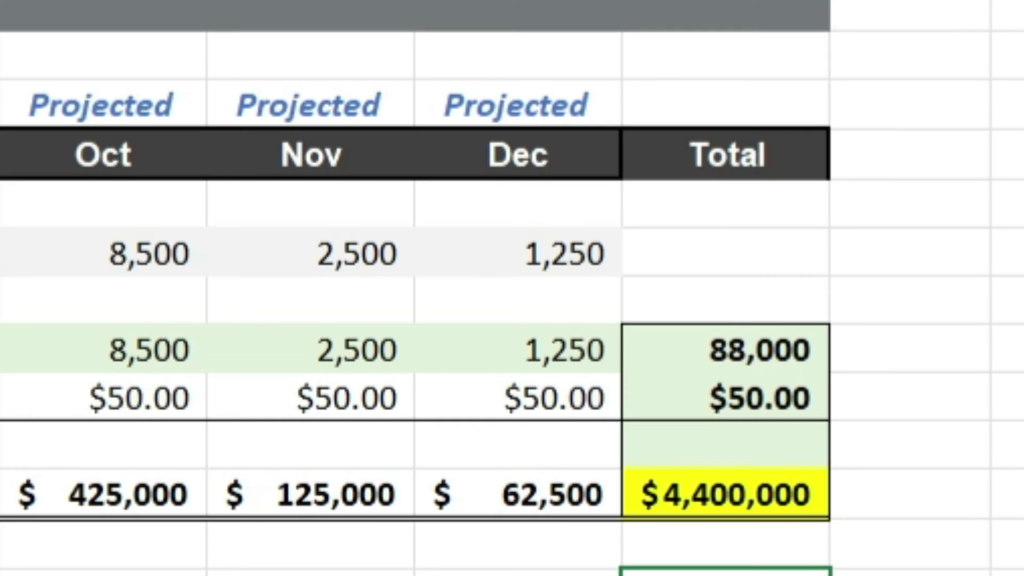
pyautogui.press('Down')
pyautogui.click(747, 495)
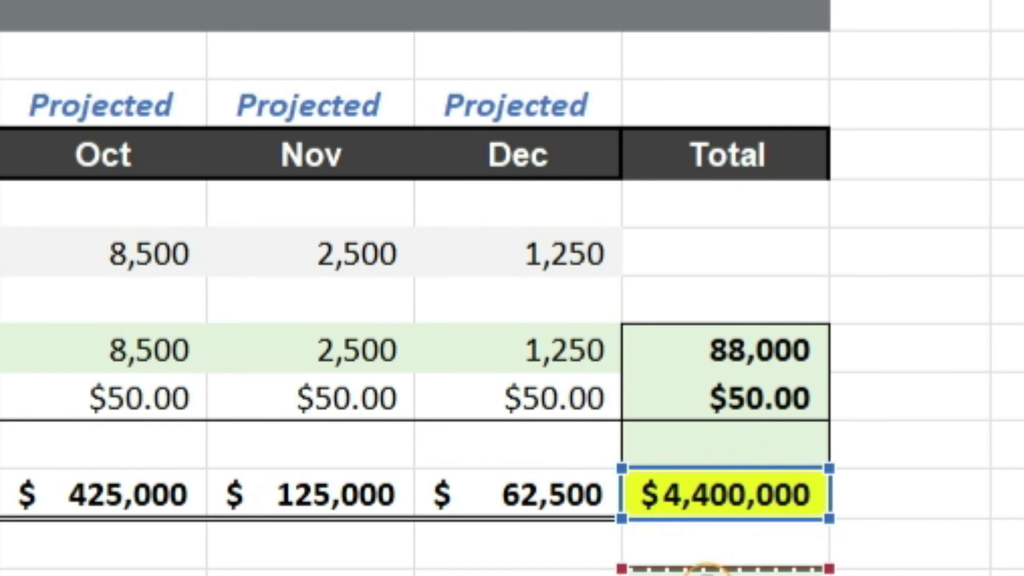